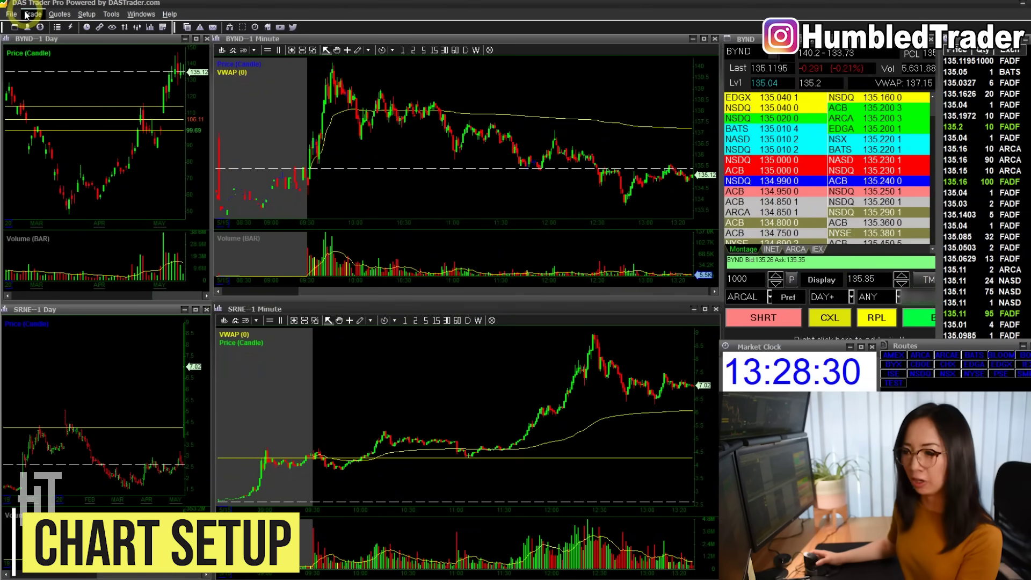
# Step: Open a new chart window and place it beside the BYND 1-minute chart
pyautogui.click(57, 14)
pyautogui.click(75, 95)
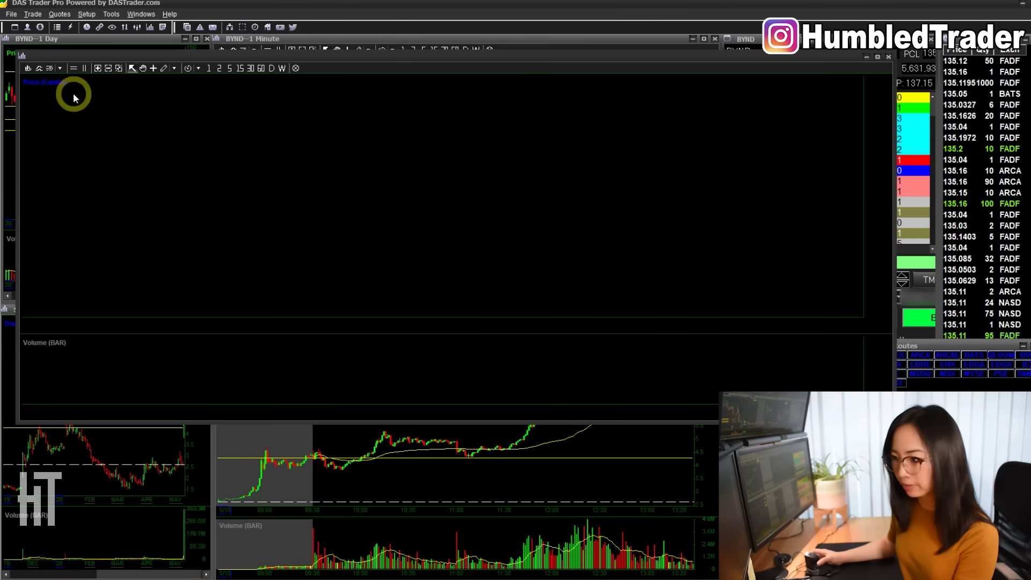
pyautogui.doubleClick(417, 58)
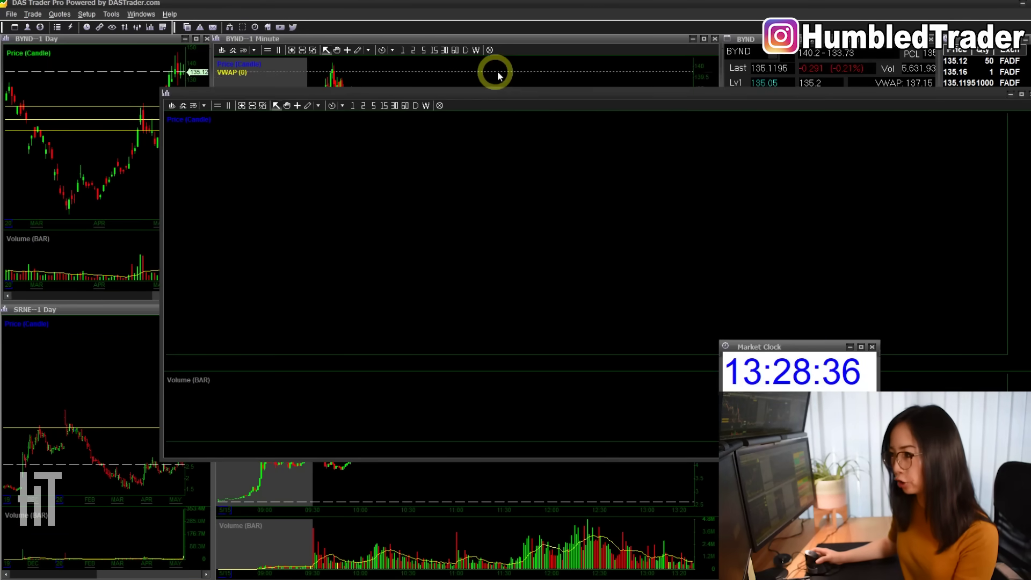
pyautogui.click(578, 68)
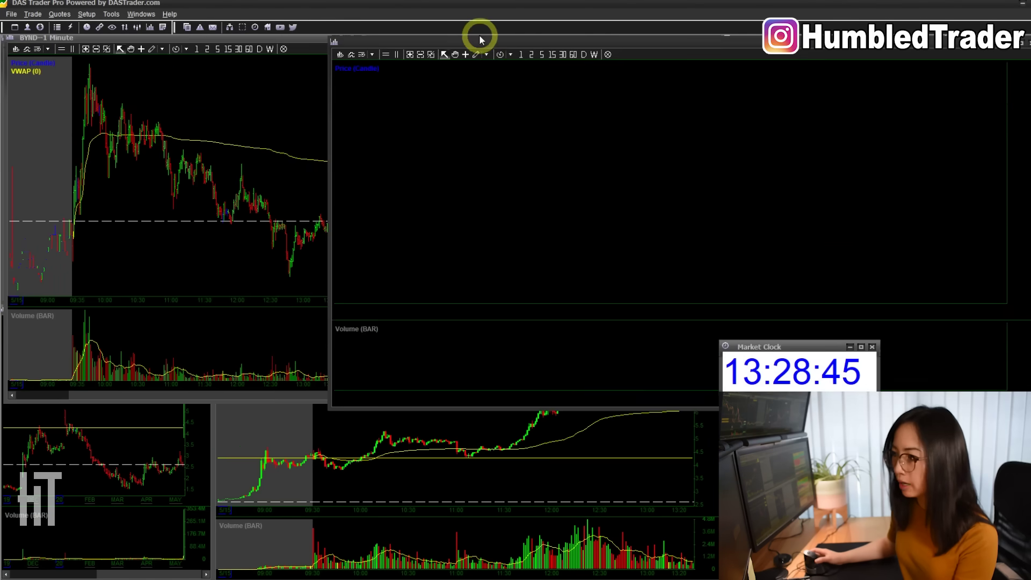
pyautogui.moveTo(478, 34); pyautogui.dragTo(473, 35)
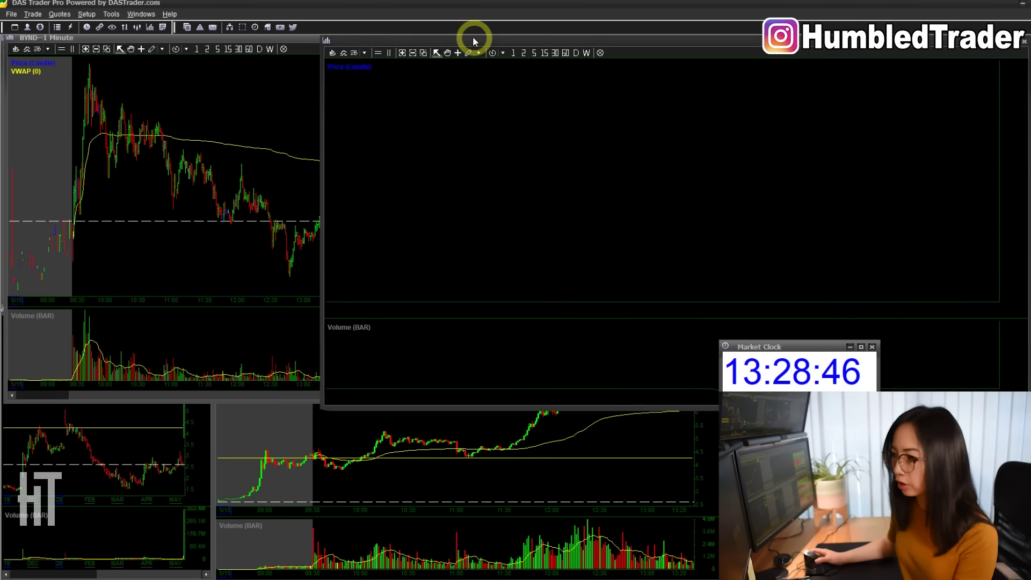
# Step: Load the symbol TSLA in the new chart
pyautogui.write('TS')
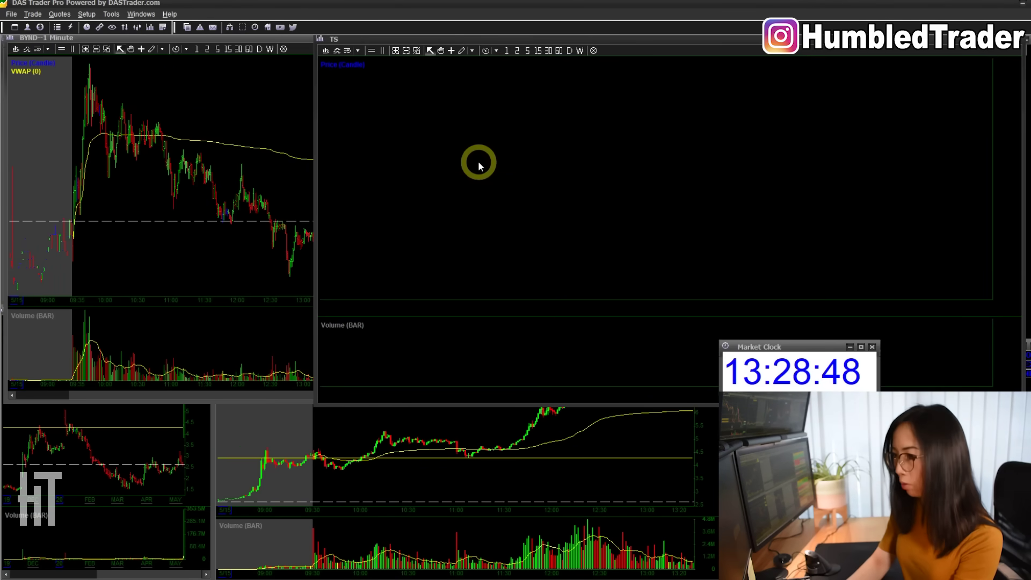
pyautogui.write('LA')
pyautogui.press('Return')
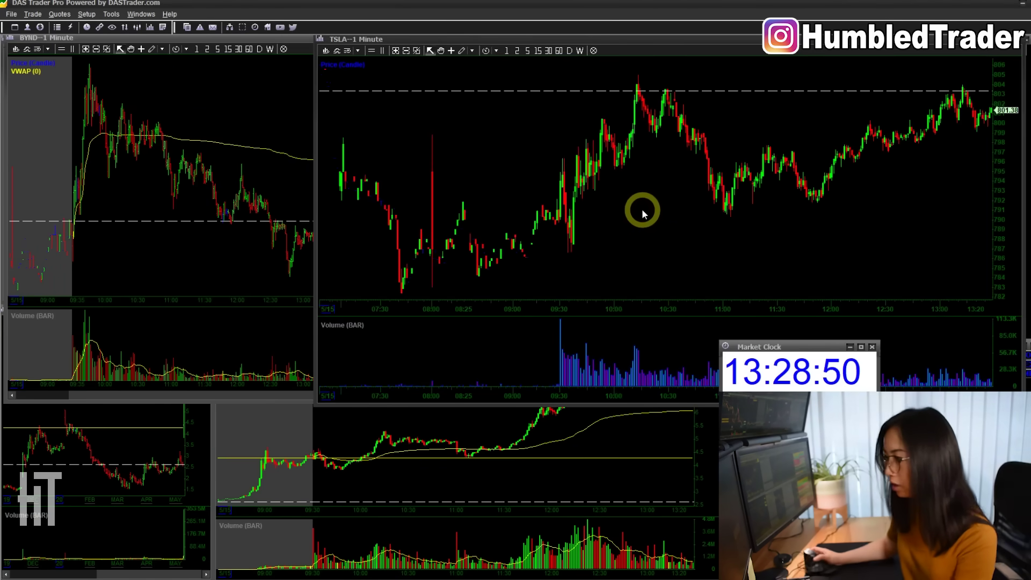
# Step: Enable horizontal and vertical grid lines, day separator, market open and close lines, and the background between open and close lines on the TSLA chart
pyautogui.rightClick(629, 215)
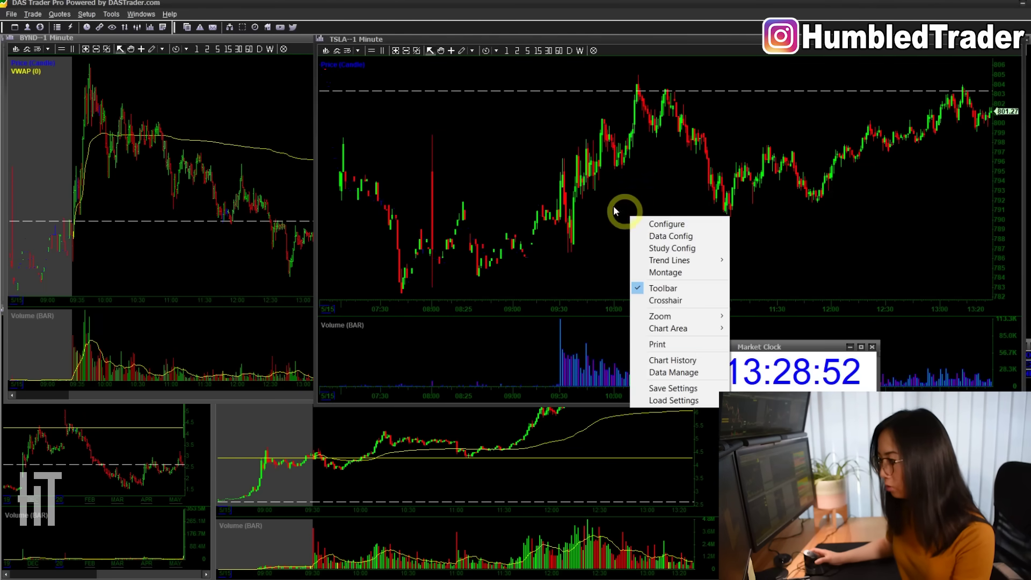
pyautogui.rightClick(607, 204)
pyautogui.click(630, 212)
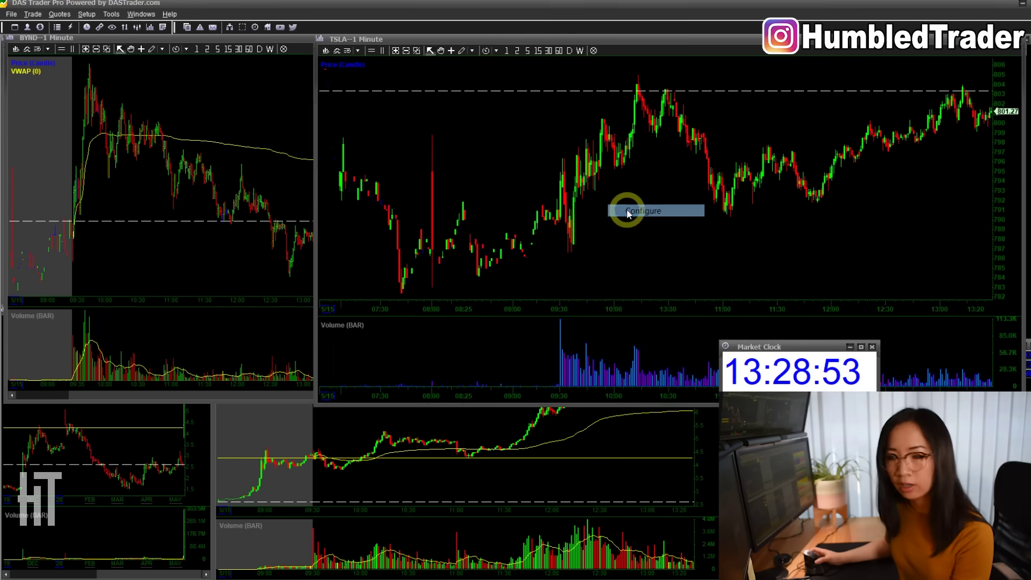
pyautogui.moveTo(571, 104); pyautogui.dragTo(594, 75)
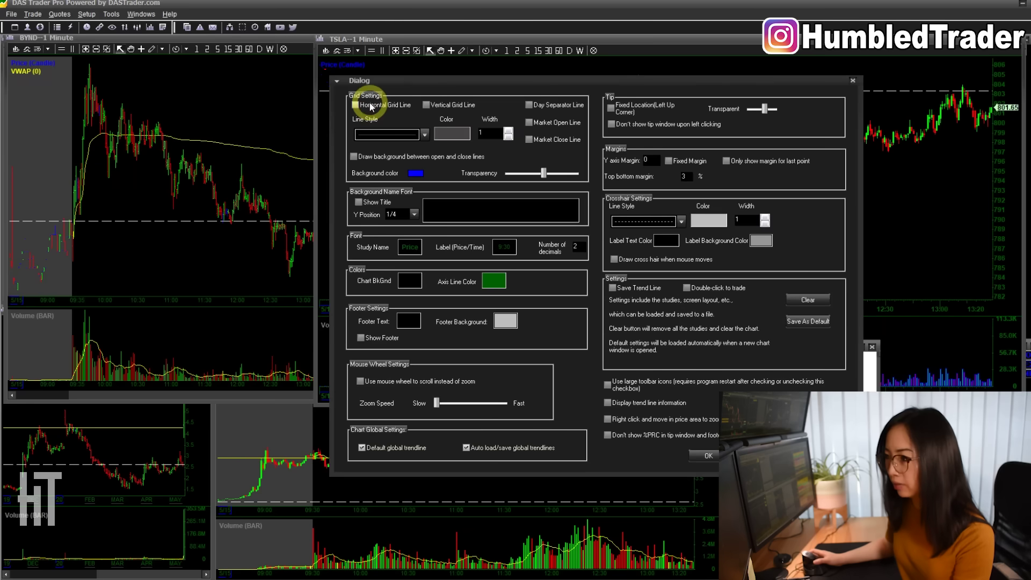
pyautogui.click(455, 105)
pyautogui.click(523, 106)
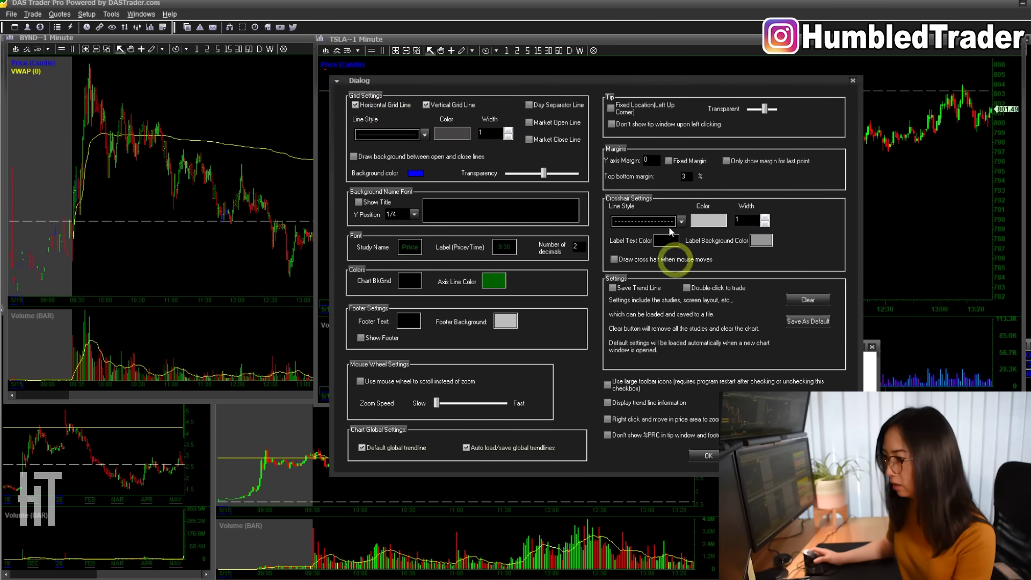
pyautogui.click(555, 140)
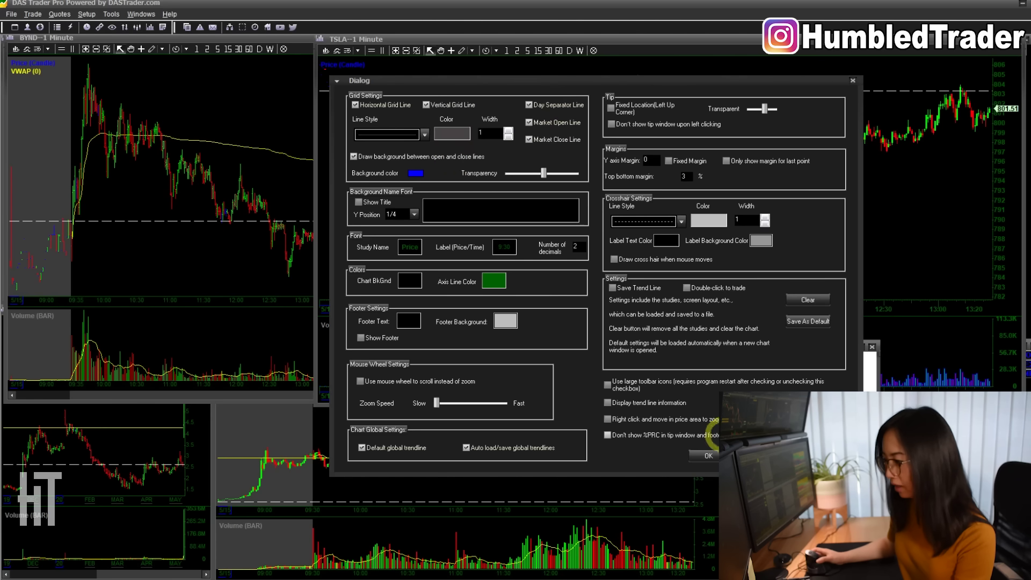
pyautogui.click(708, 455)
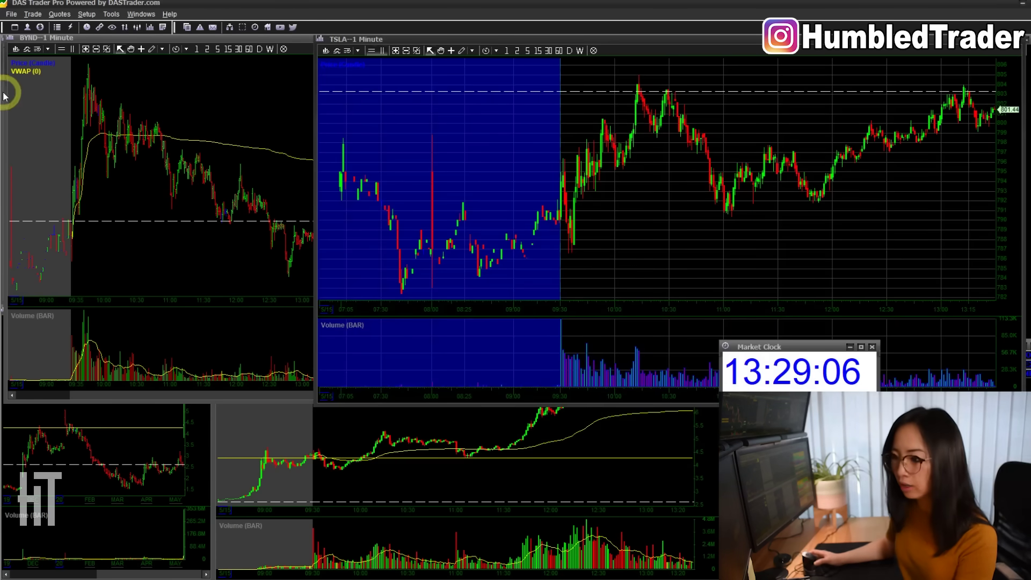
# Step: Turn off the grid, day separator and market open/close lines in the TSLA chart configuration, and set the background color to gray
pyautogui.rightClick(489, 135)
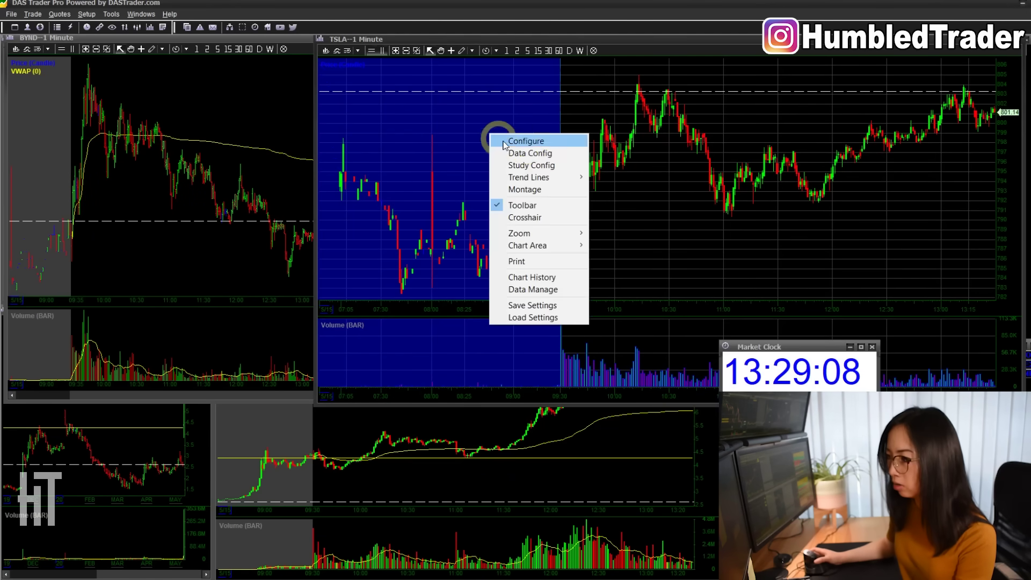
pyautogui.click(526, 143)
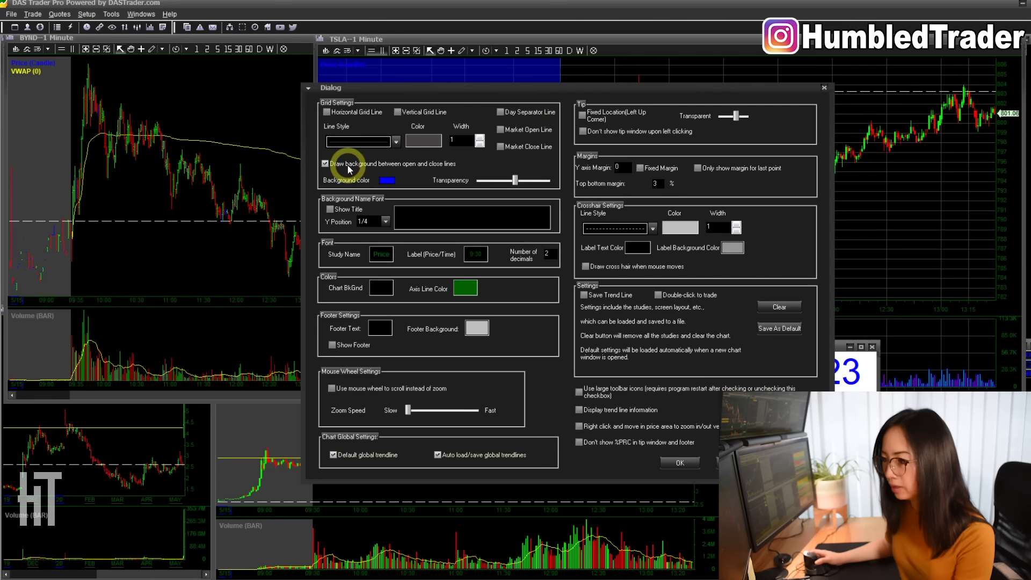
pyautogui.click(416, 142)
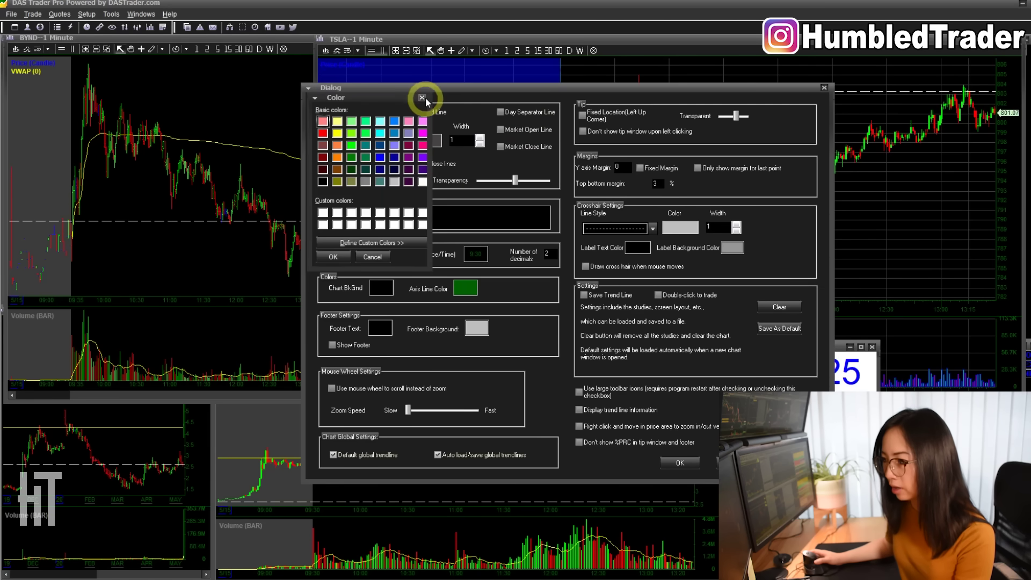
pyautogui.click(422, 98)
pyautogui.click(386, 182)
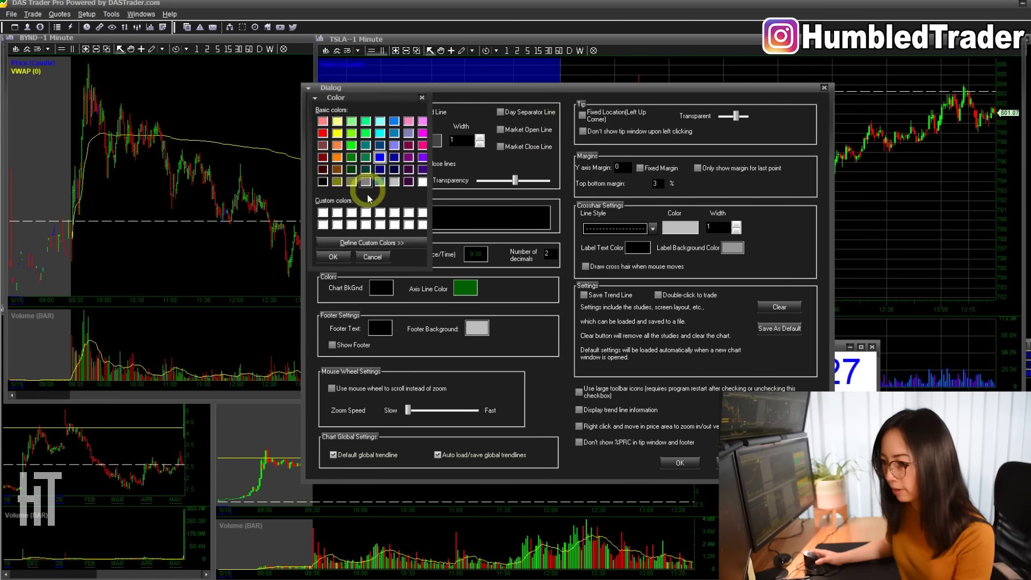
pyautogui.click(340, 253)
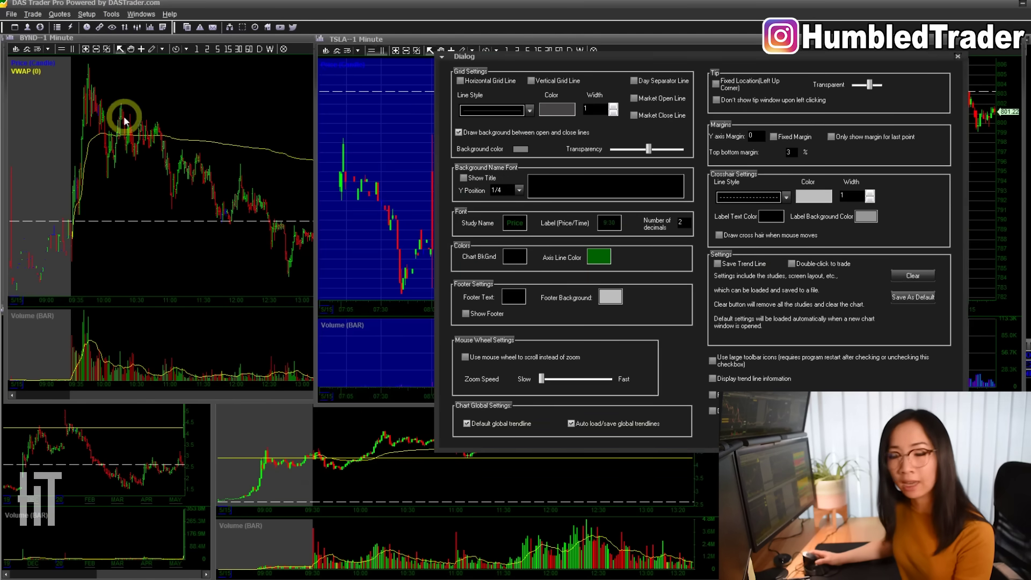
pyautogui.moveTo(615, 58); pyautogui.dragTo(549, 50)
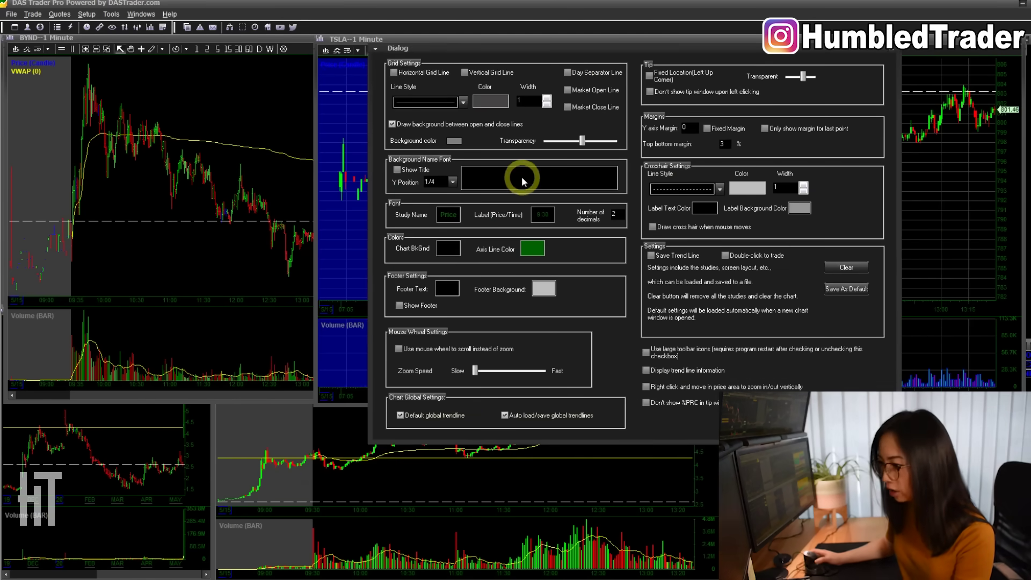
# Step: Enable Save Trend Line, keep Default global trendline and Auto load/save global trendlines checked, and apply the chart configuration
pyautogui.click(437, 415)
pyautogui.click(505, 416)
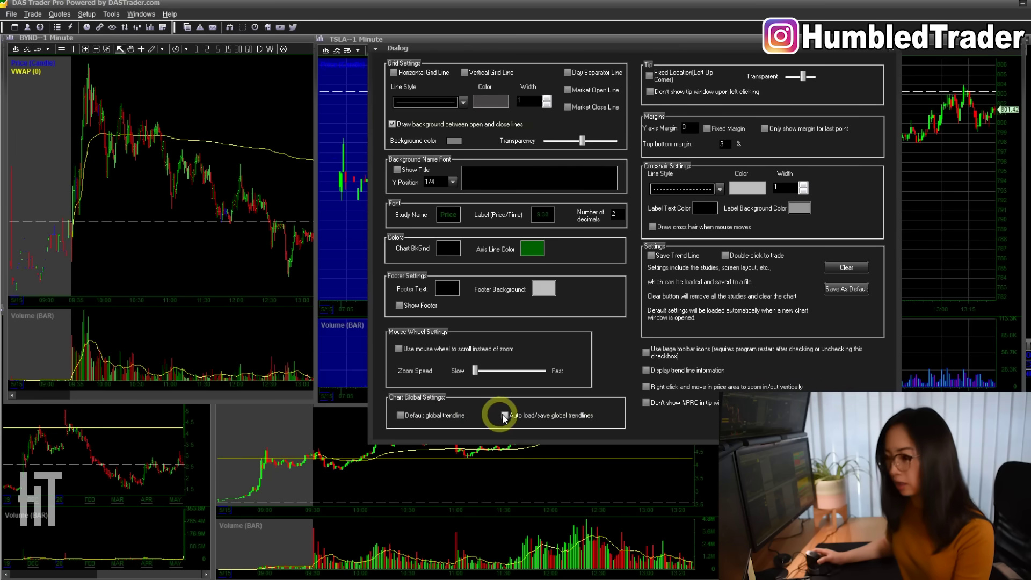
pyautogui.click(426, 416)
pyautogui.click(546, 416)
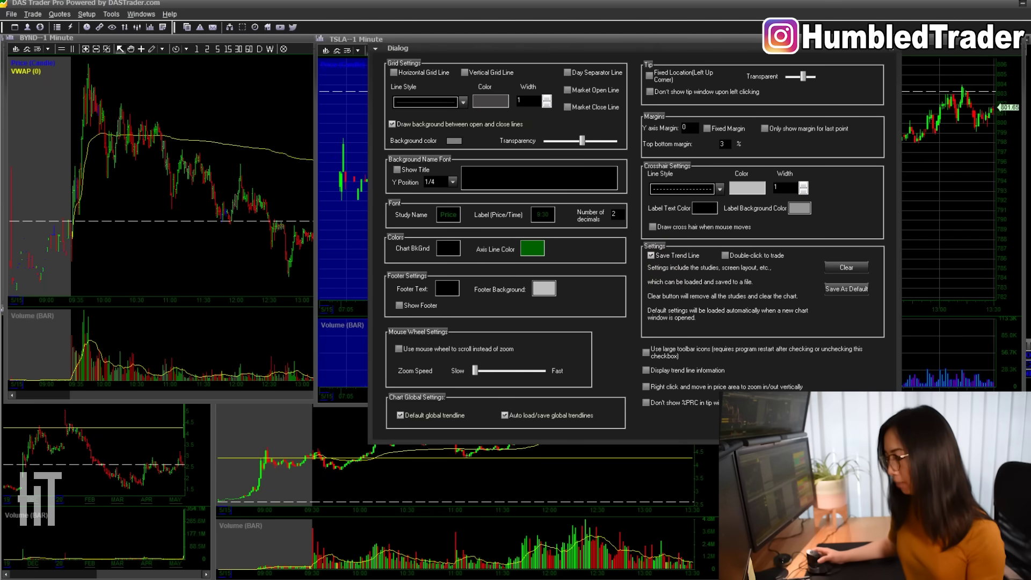
pyautogui.press('Escape')
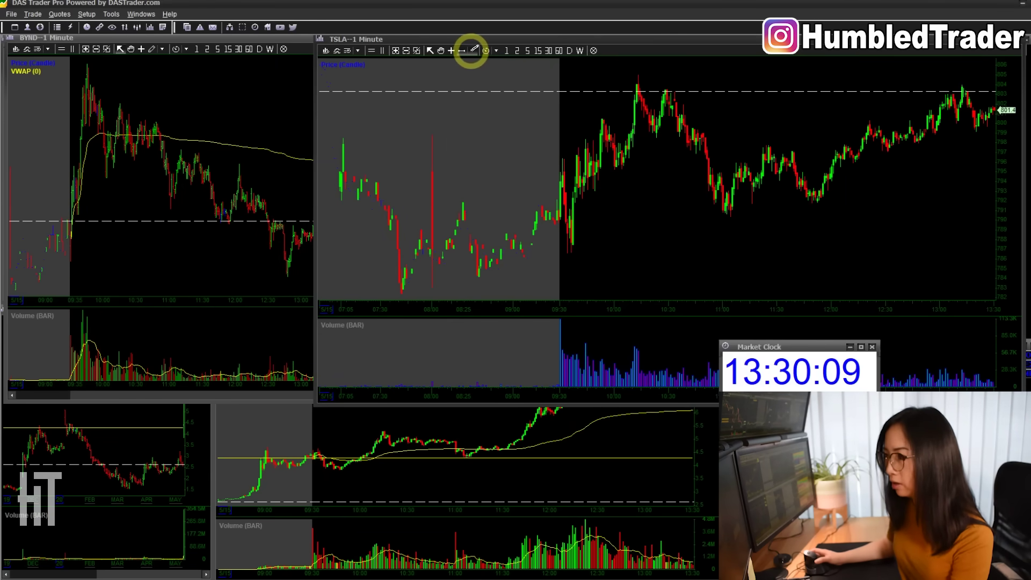
# Step: Draw two horizontal lines across the TSLA chart at about 791 and 798
pyautogui.click(472, 50)
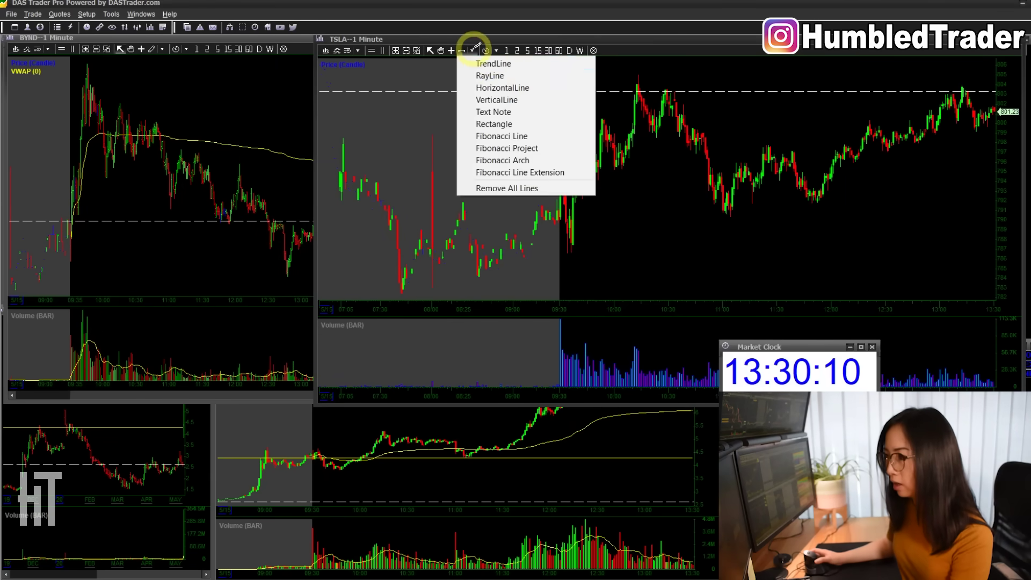
pyautogui.click(508, 87)
pyautogui.click(595, 209)
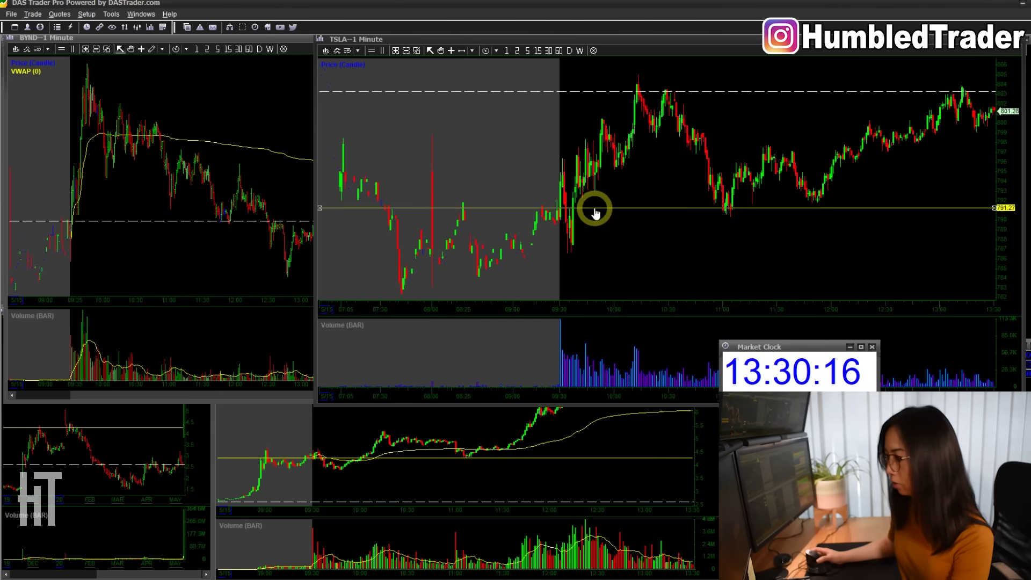
pyautogui.click(714, 142)
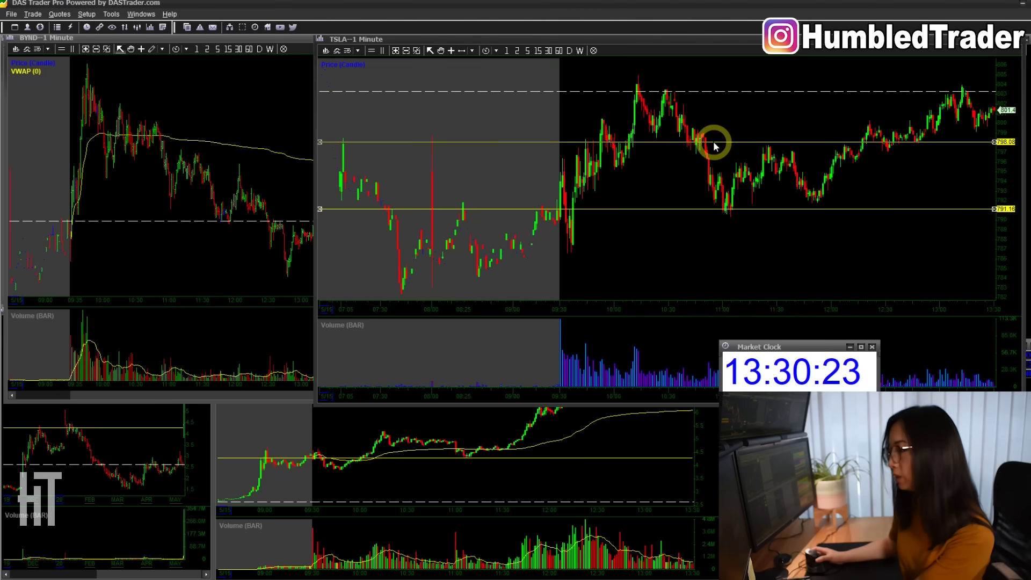
pyautogui.moveTo(652, 147); pyautogui.dragTo(656, 150)
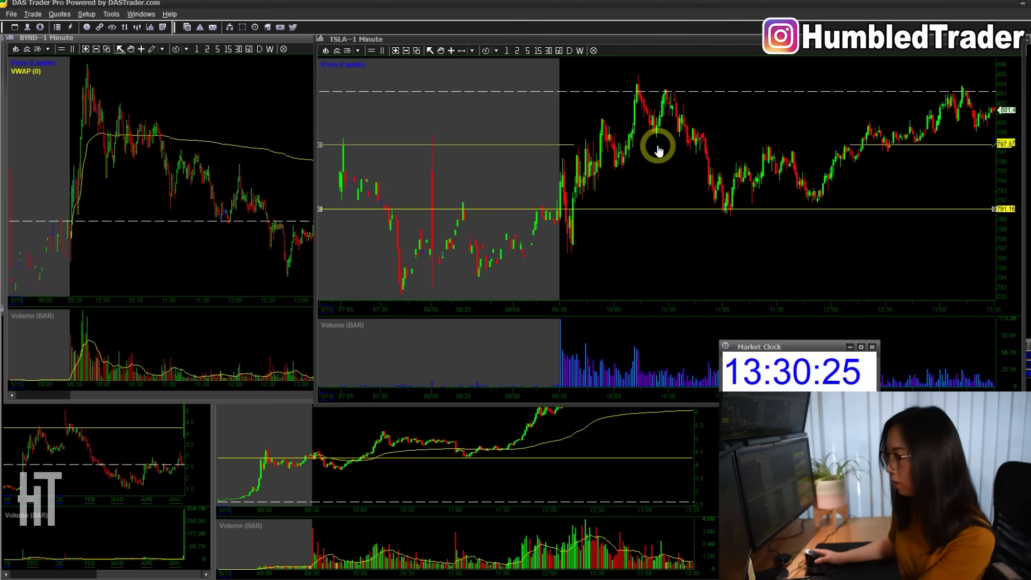
pyautogui.click(660, 176)
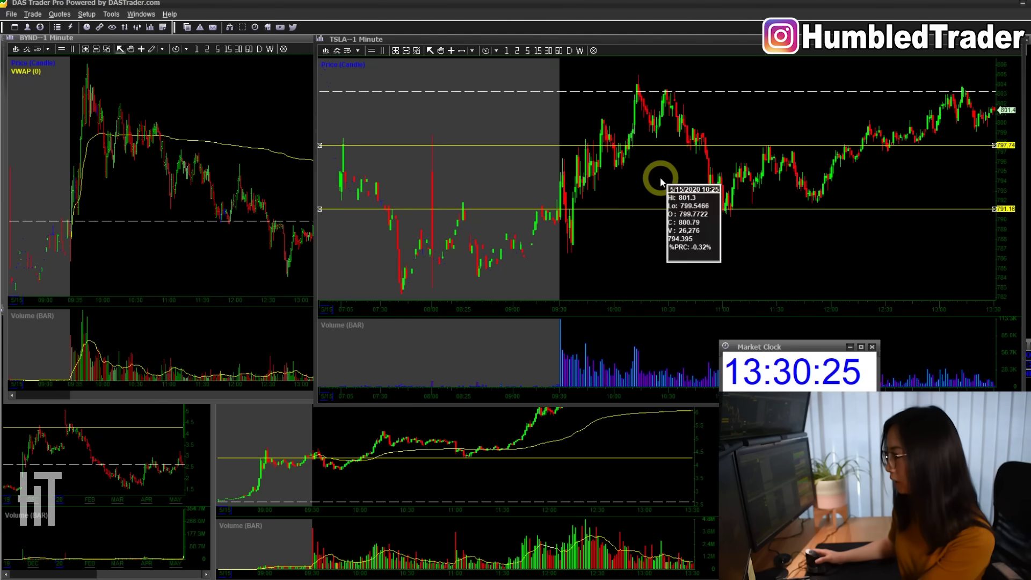
# Step: Draw a rising trend line under the TSLA lows from premarket to the latest candles, and remove all lines from the chart
pyautogui.click(473, 53)
pyautogui.click(495, 62)
pyautogui.moveTo(466, 279)
pyautogui.mouseDown()
pyautogui.moveTo(920, 145)
pyautogui.moveTo(993, 136)
pyautogui.moveTo(1012, 145)
pyautogui.moveTo(993, 146)
pyautogui.mouseUp()
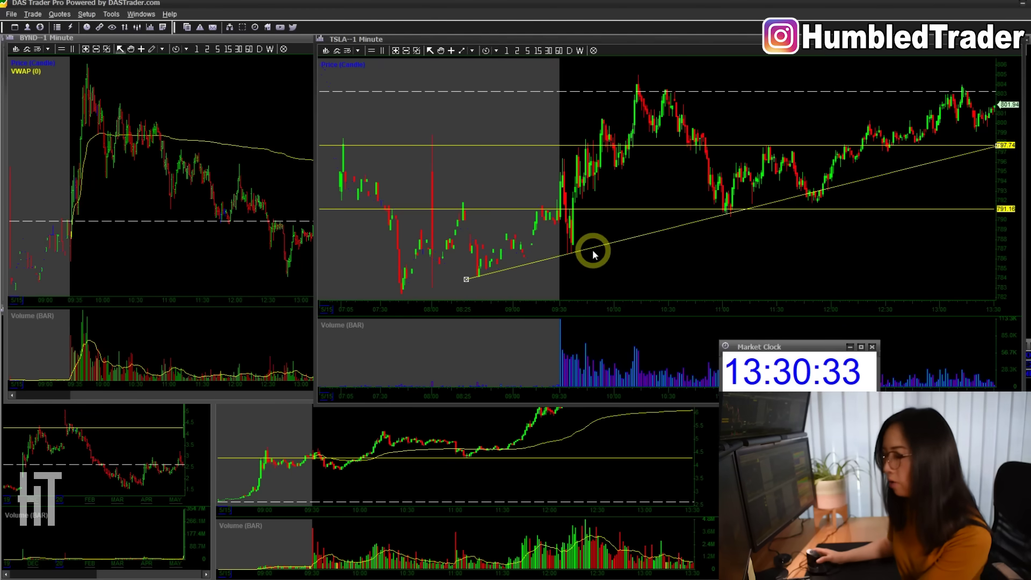
pyautogui.rightClick(627, 238)
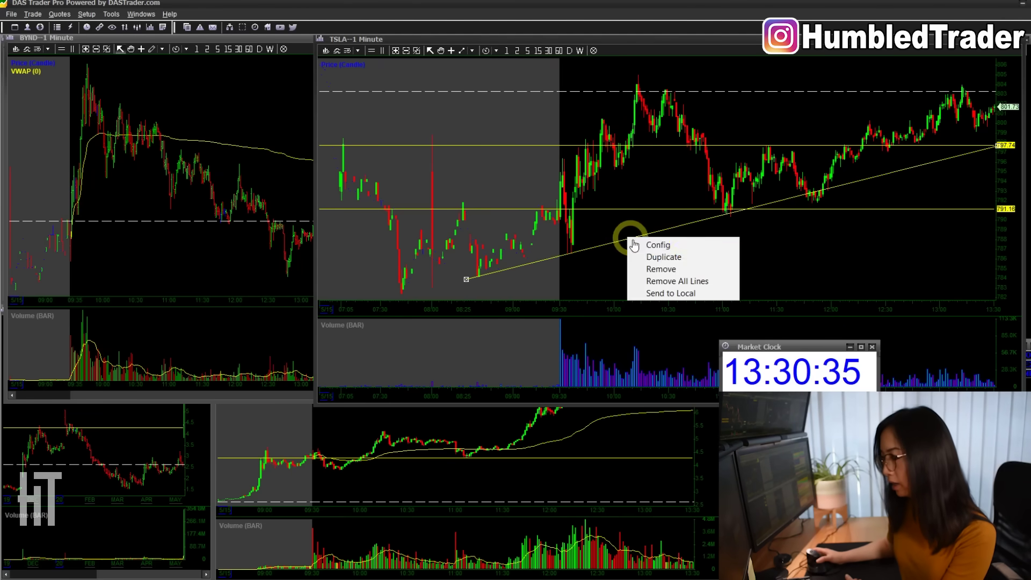
pyautogui.click(671, 281)
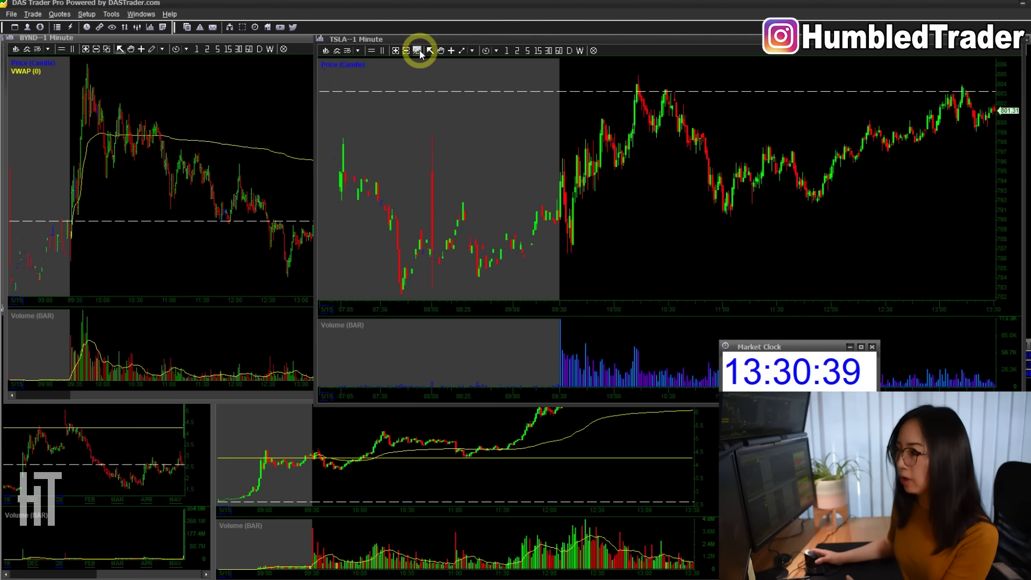
# Step: Add the VWAP study to the TSLA chart's list of studies
pyautogui.rightClick(484, 129)
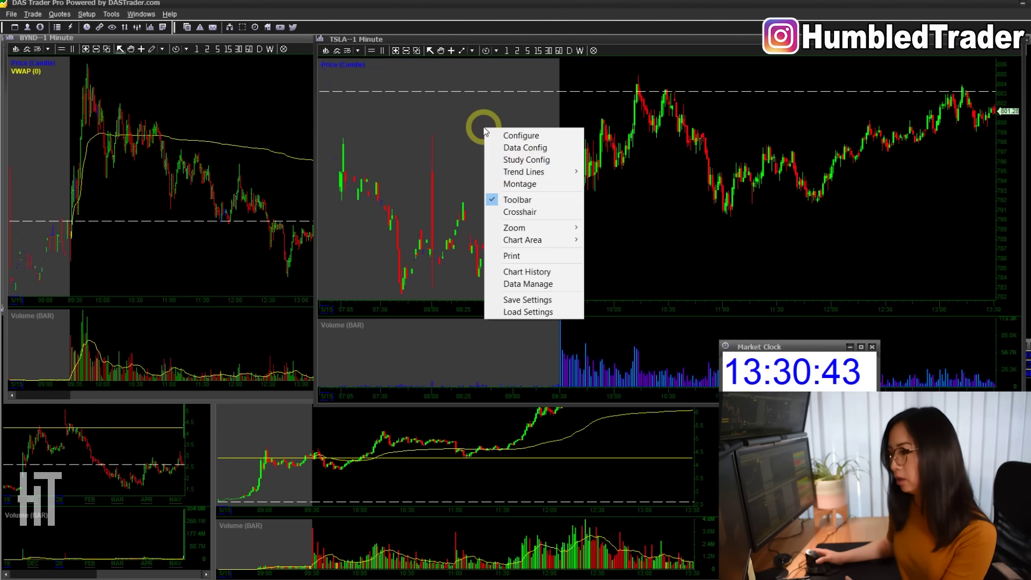
pyautogui.moveTo(538, 170)
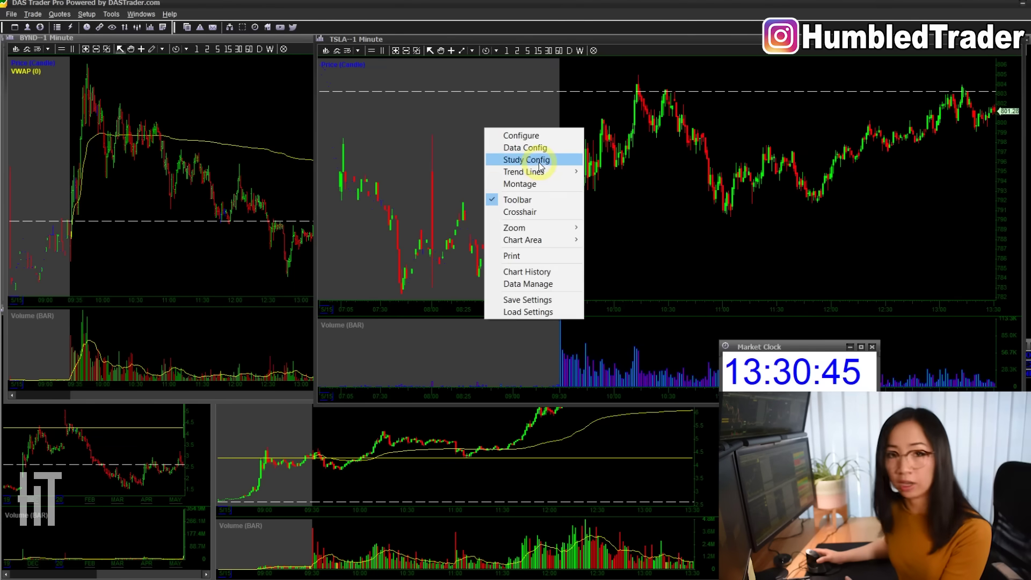
pyautogui.click(539, 160)
pyautogui.moveTo(560, 209); pyautogui.dragTo(569, 126)
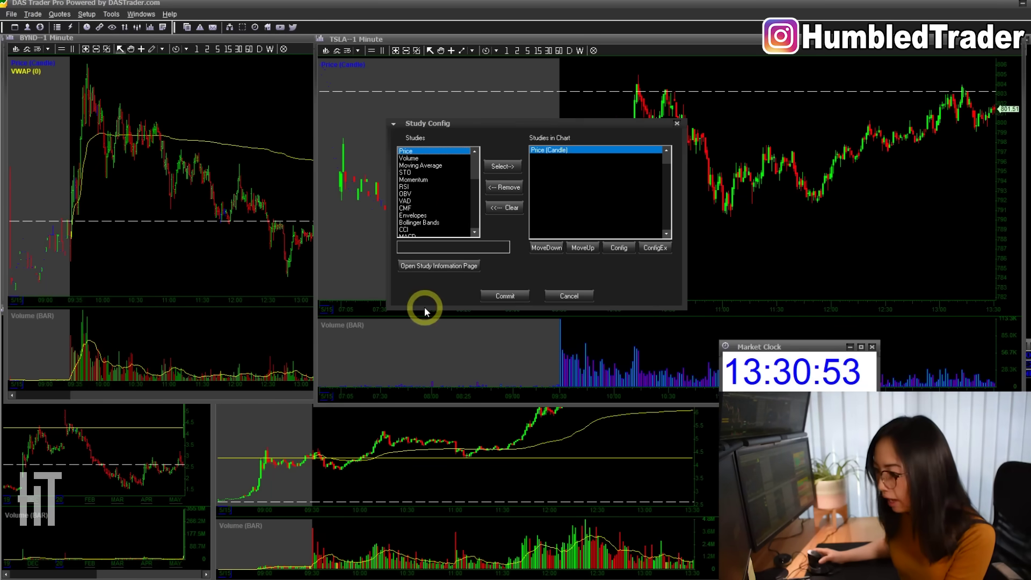
pyautogui.scroll(-5, 433, 221)
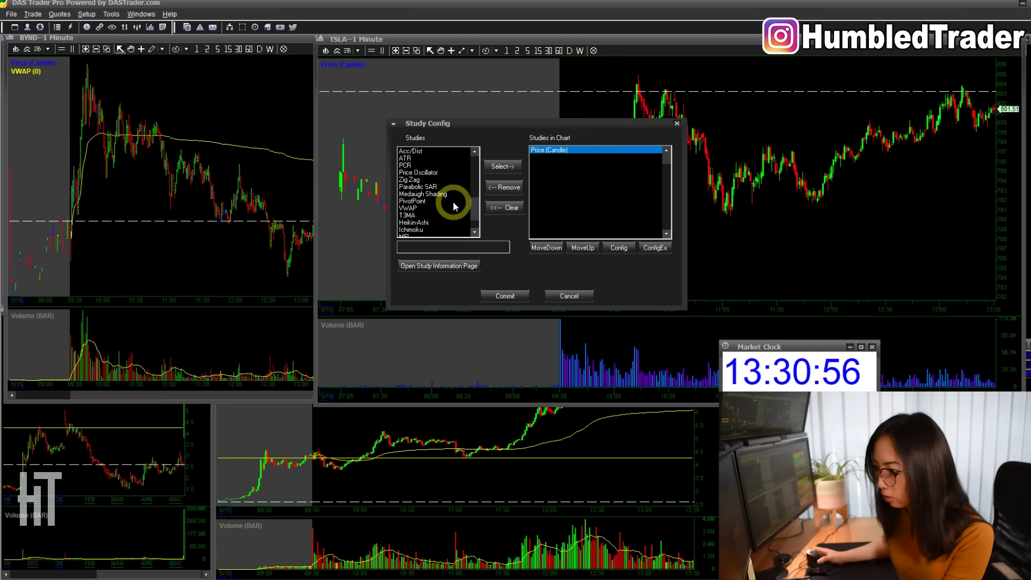
pyautogui.click(427, 208)
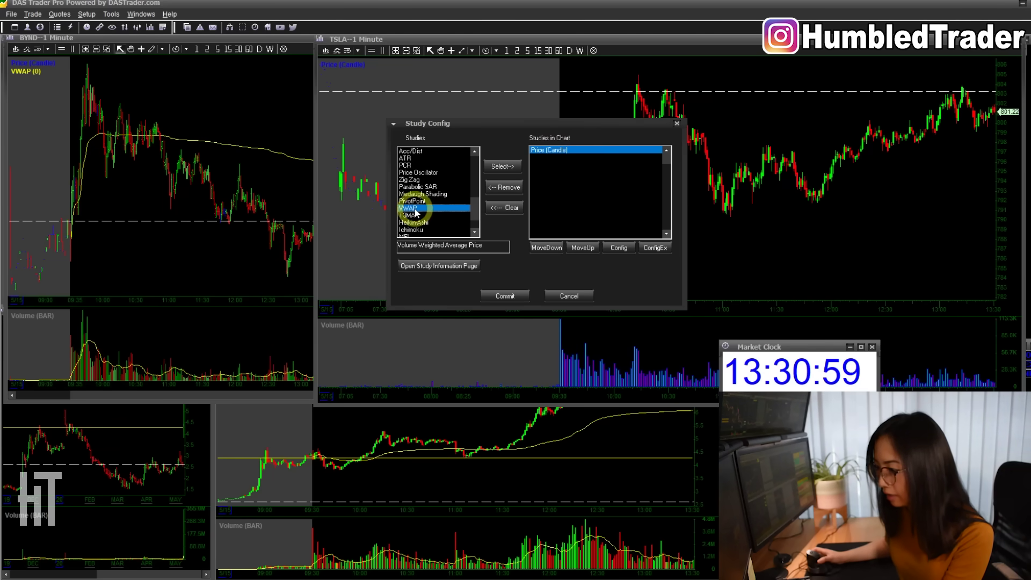
pyautogui.click(512, 168)
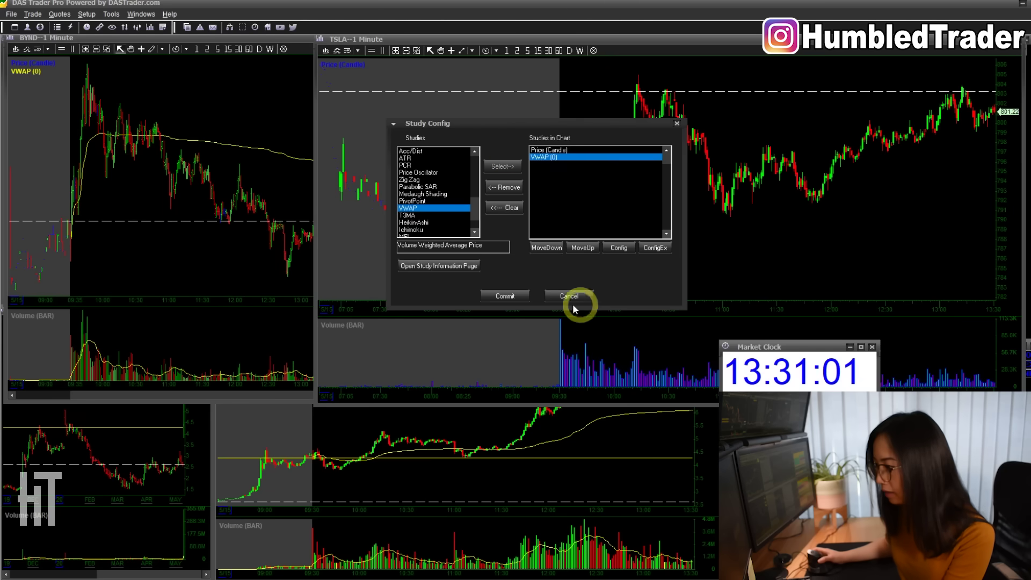
# Step: Apply the study changes so that VWAP is plotted on the TSLA chart
pyautogui.click(512, 297)
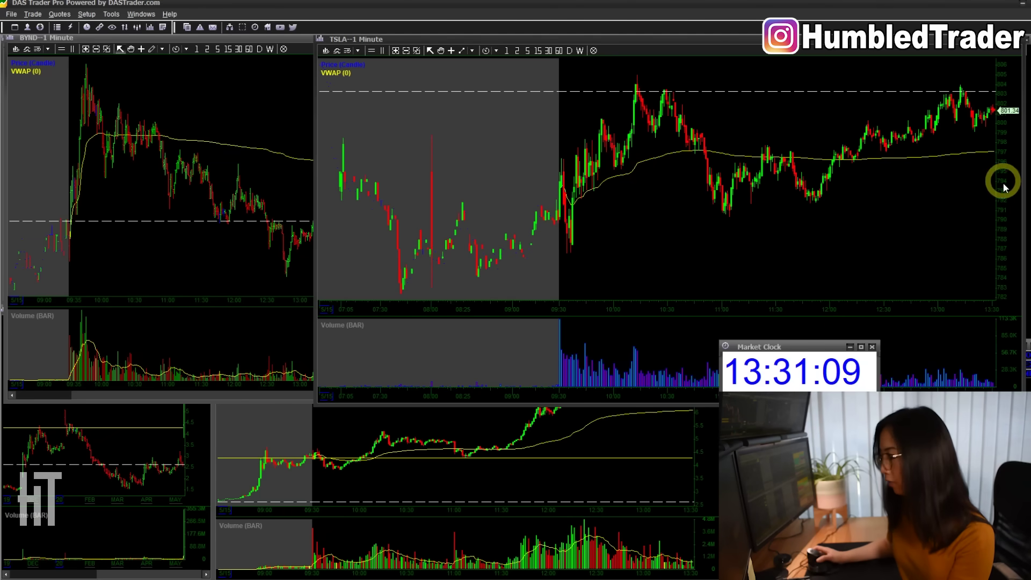
# Step: Narrow the TSLA chart window, widen the BYND chart window, and switch both charts to the 5-minute interval
pyautogui.moveTo(1019, 188); pyautogui.dragTo(772, 210)
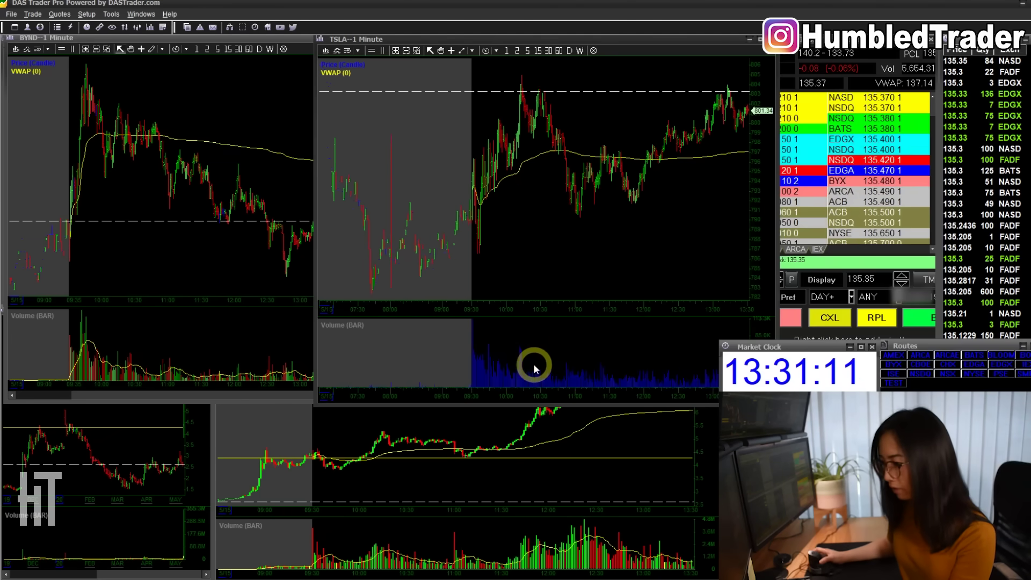
pyautogui.press('5')
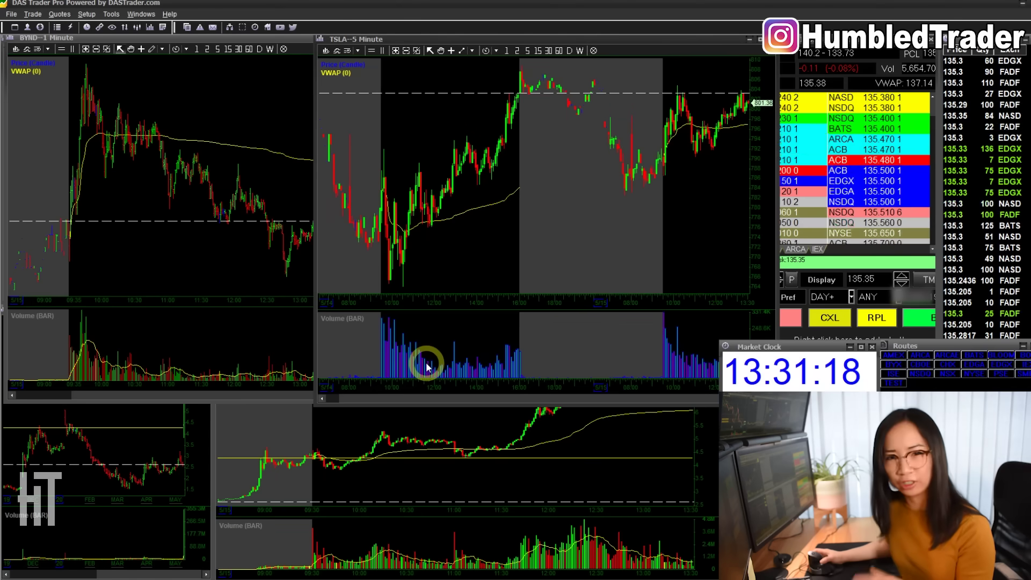
pyautogui.moveTo(314, 334); pyautogui.dragTo(357, 342)
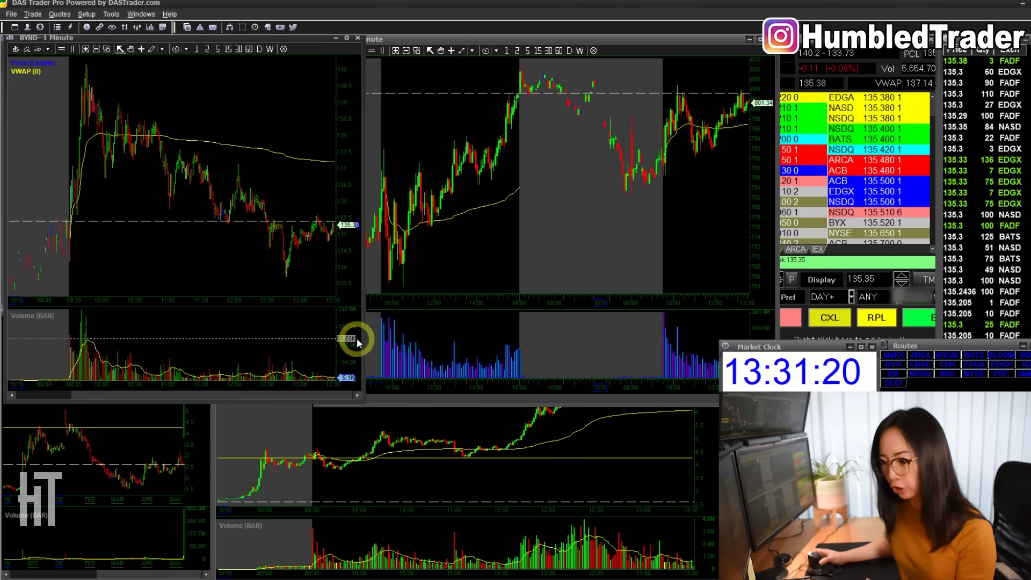
pyautogui.press('5')
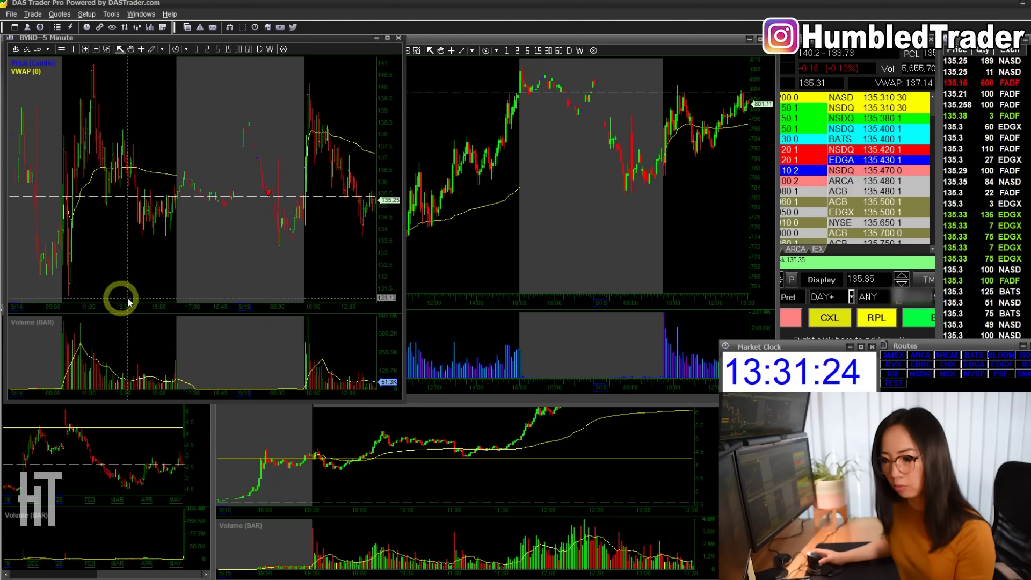
# Step: Configure the TSLA chart's Volume study with No Border and a displayed average line of 13 periods, and commit the changes
pyautogui.click(465, 45)
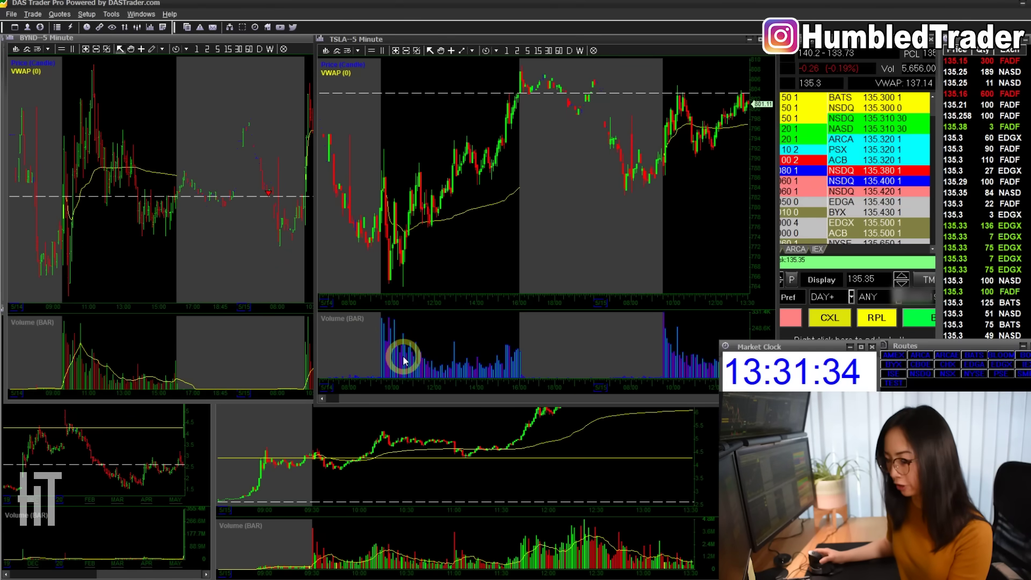
pyautogui.rightClick(420, 349)
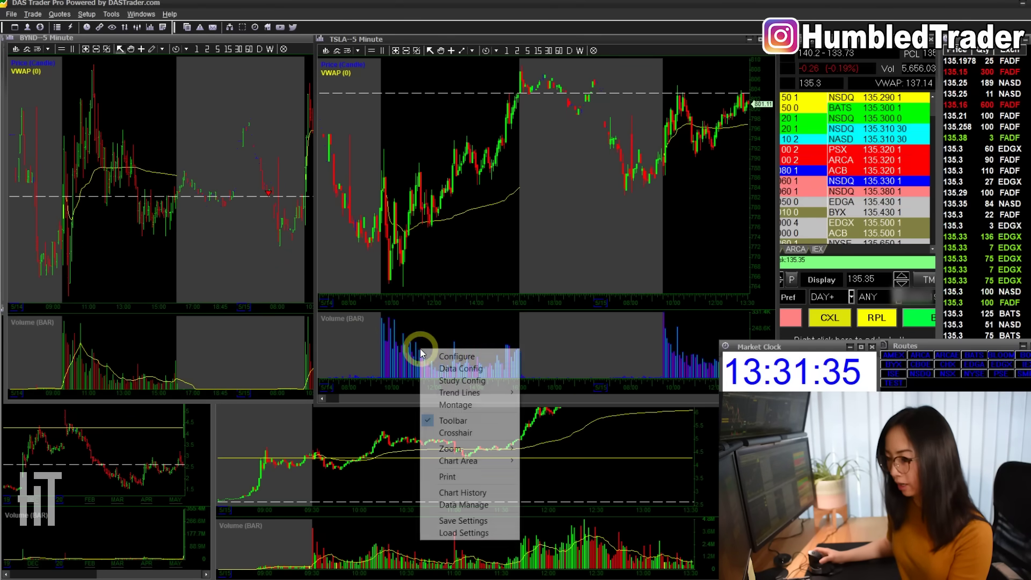
pyautogui.click(462, 380)
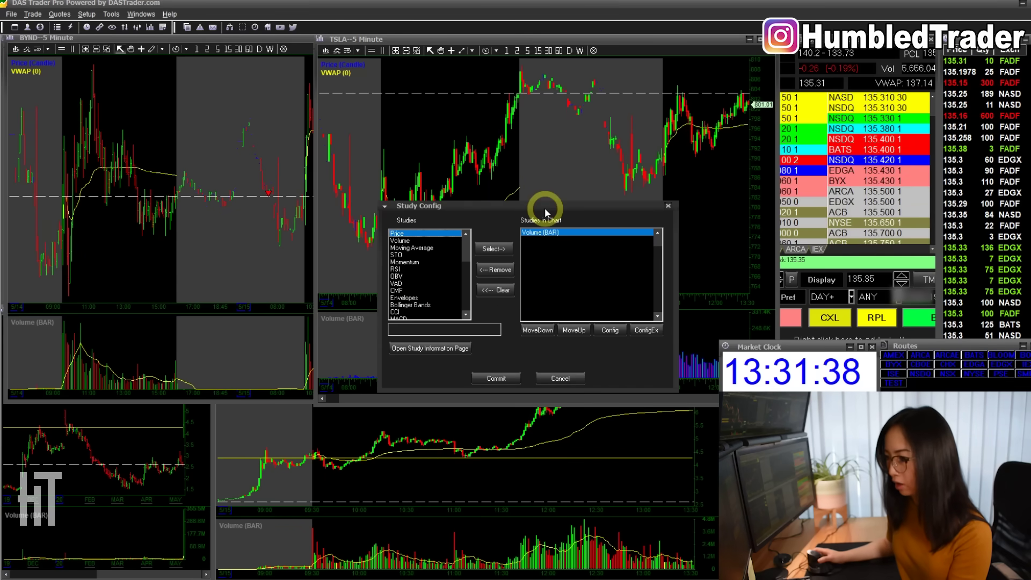
pyautogui.moveTo(546, 208); pyautogui.dragTo(524, 127)
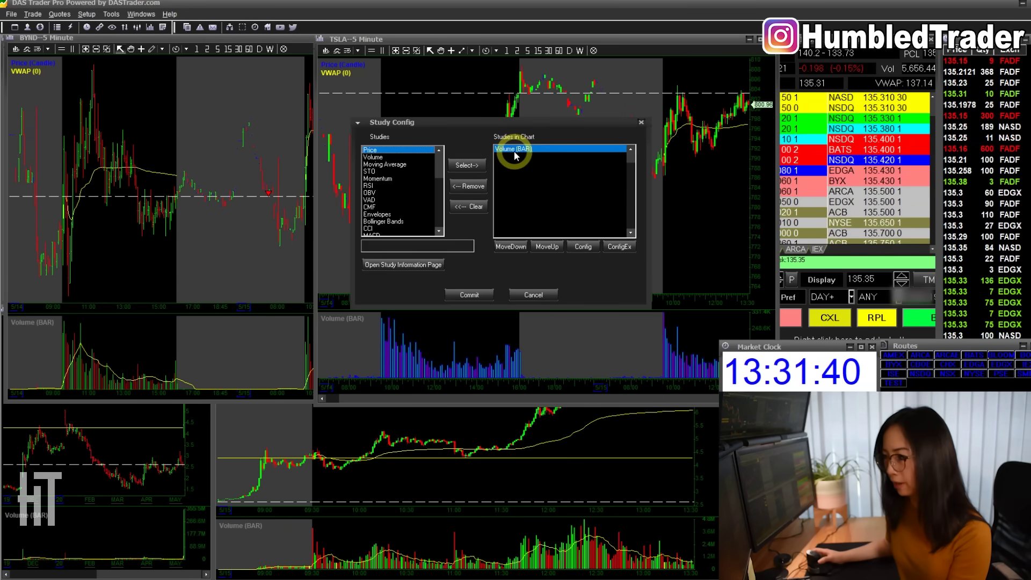
pyautogui.click(585, 247)
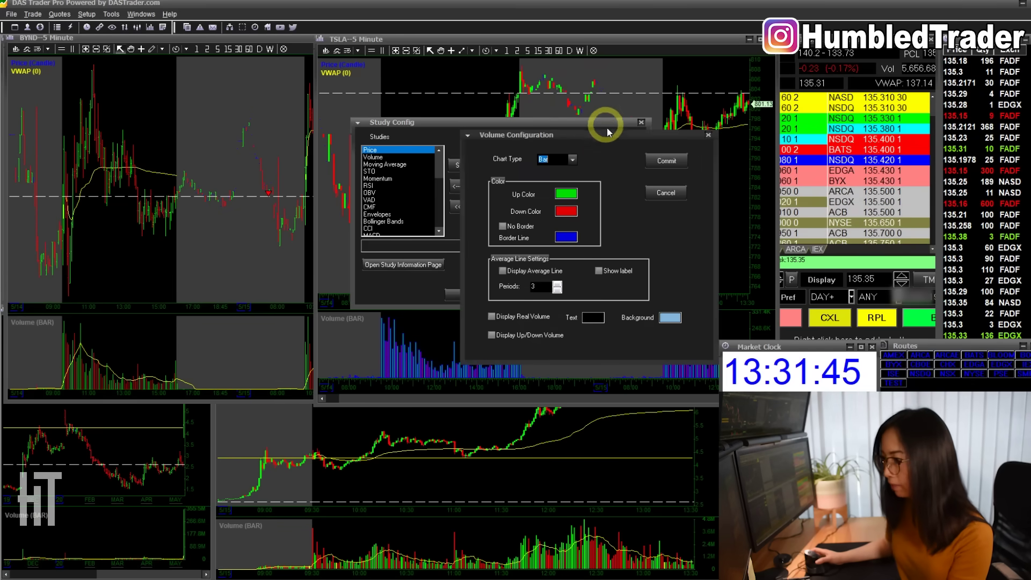
pyautogui.click(535, 161)
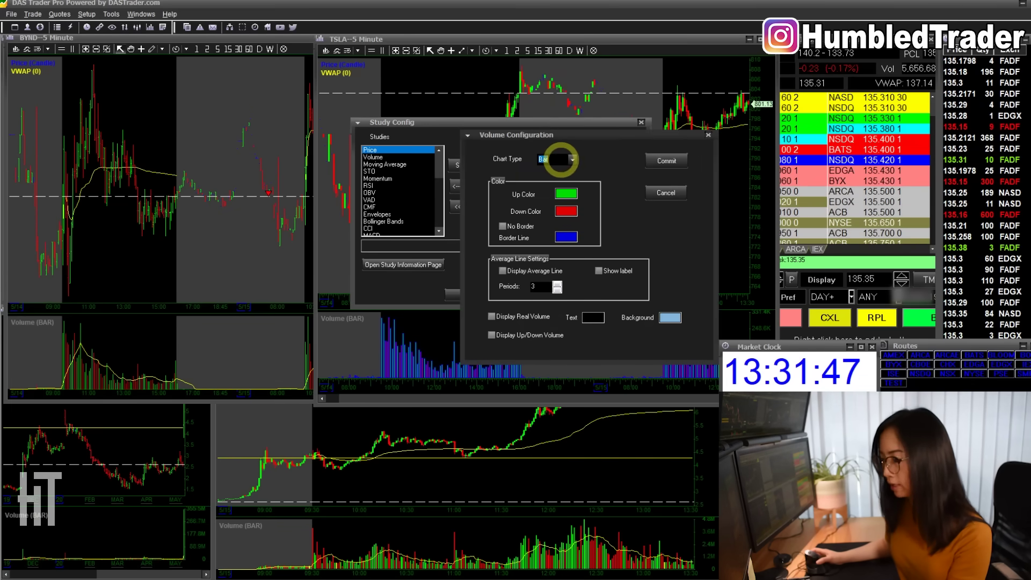
pyautogui.click(505, 138)
pyautogui.moveTo(504, 139); pyautogui.dragTo(435, 122)
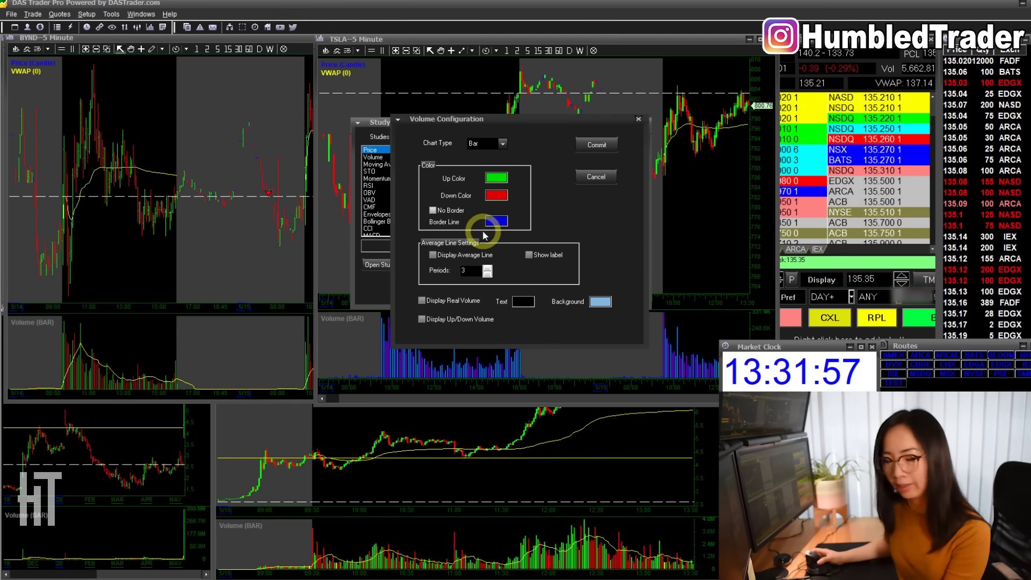
pyautogui.click(433, 210)
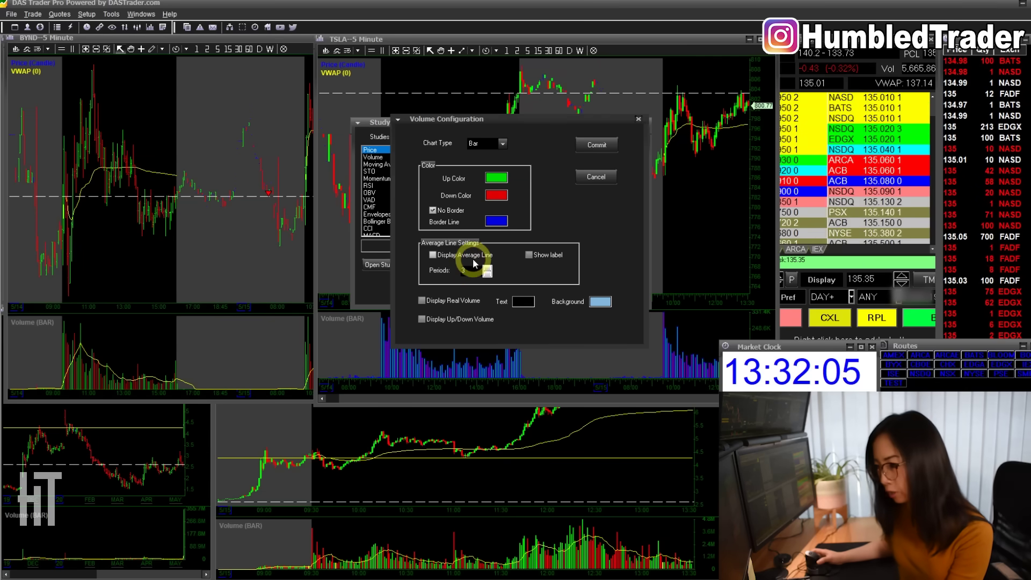
pyautogui.click(434, 255)
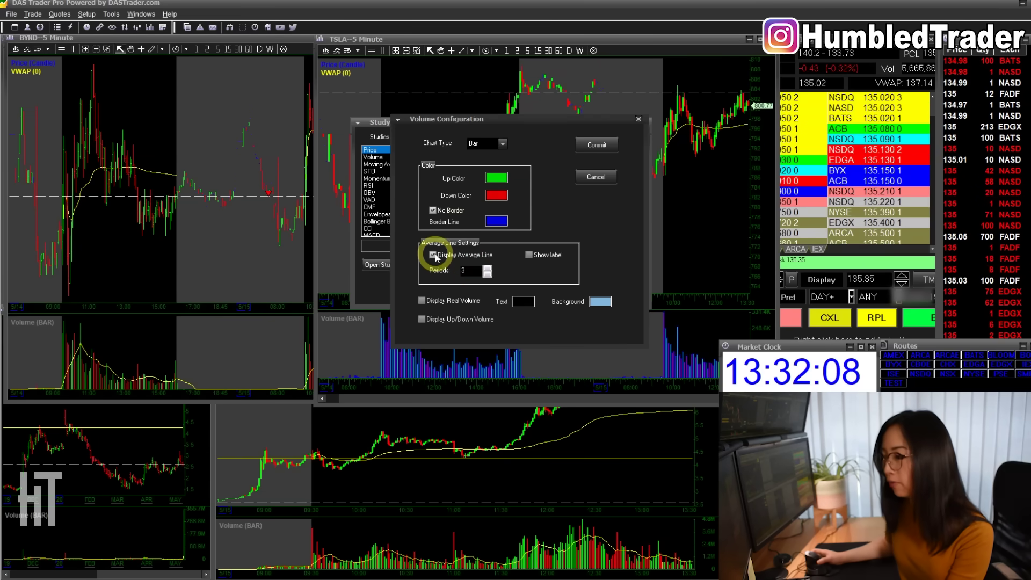
pyautogui.write('13')
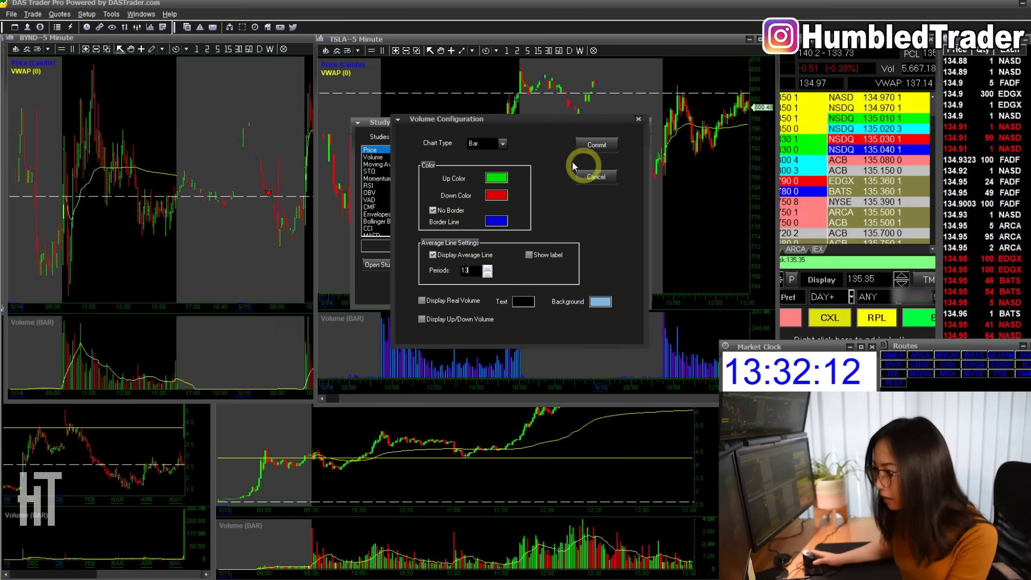
pyautogui.click(595, 145)
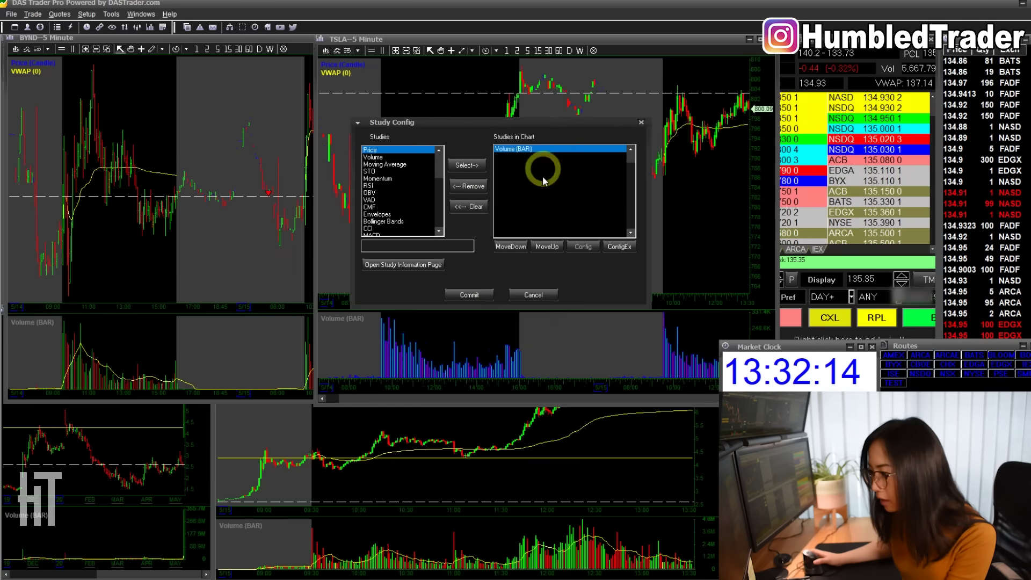
pyautogui.click(482, 294)
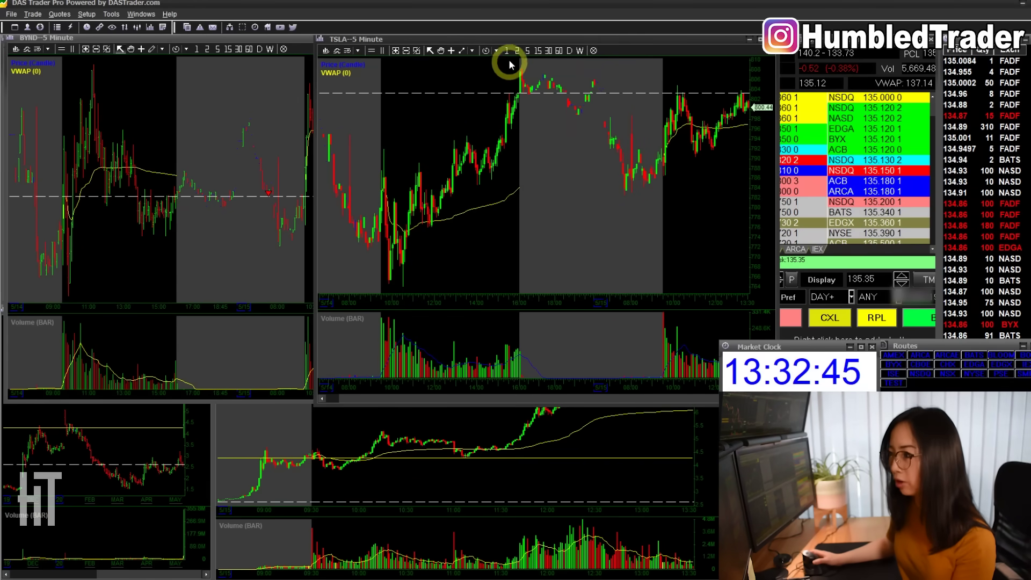
# Step: Configure the TSLA price area to hide the ruler, show orders and use triangle size 3, and commit the settings
pyautogui.moveTo(511, 40); pyautogui.dragTo(533, 40)
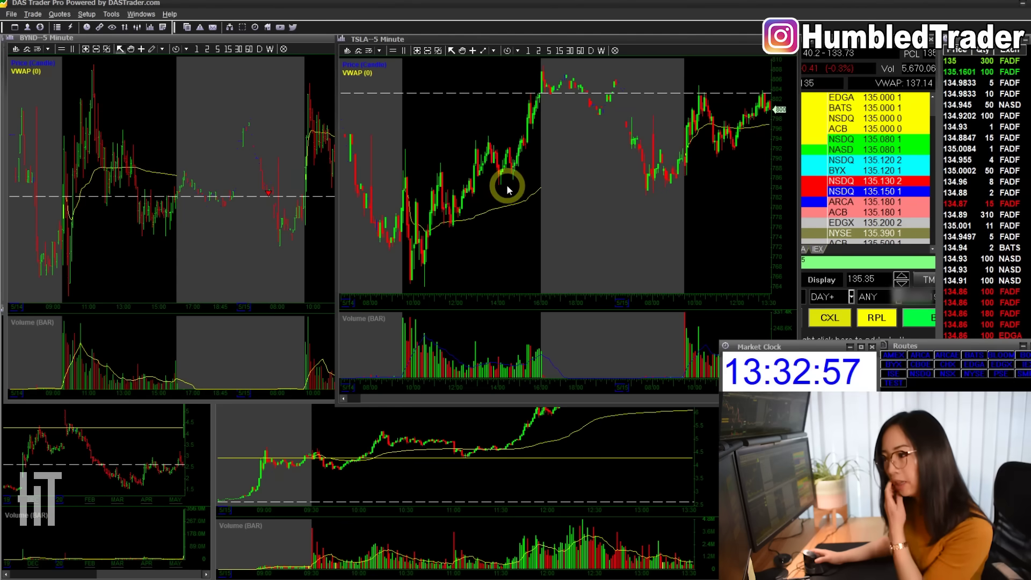
pyautogui.rightClick(498, 230)
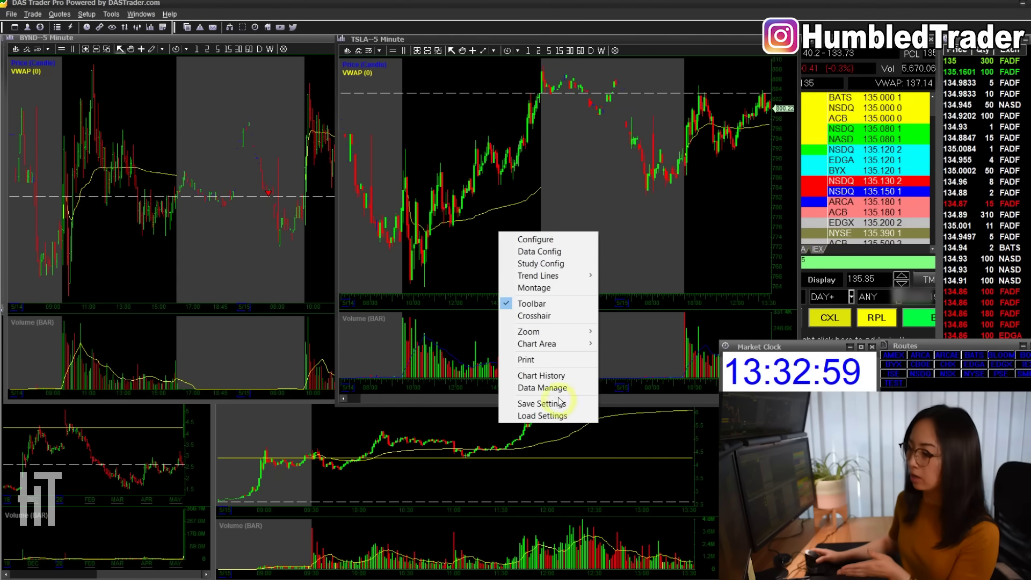
pyautogui.moveTo(552, 343)
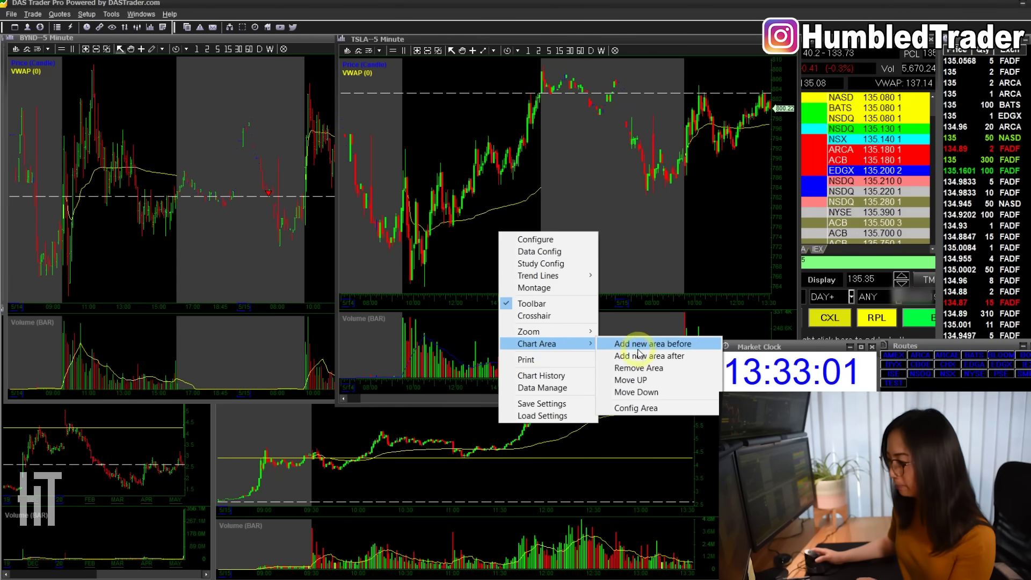
pyautogui.click(636, 409)
pyautogui.moveTo(517, 144); pyautogui.dragTo(486, 91)
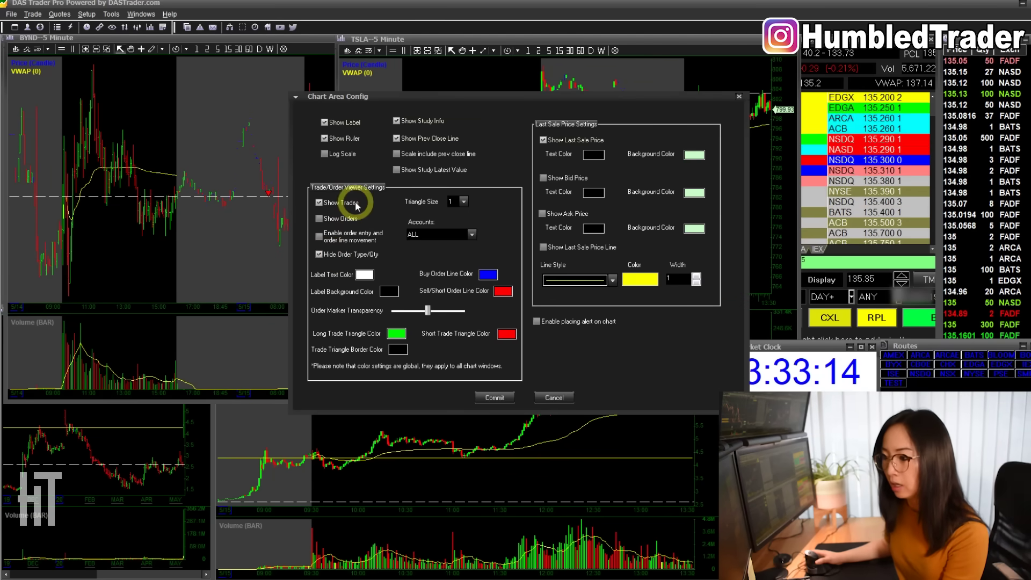
pyautogui.click(333, 221)
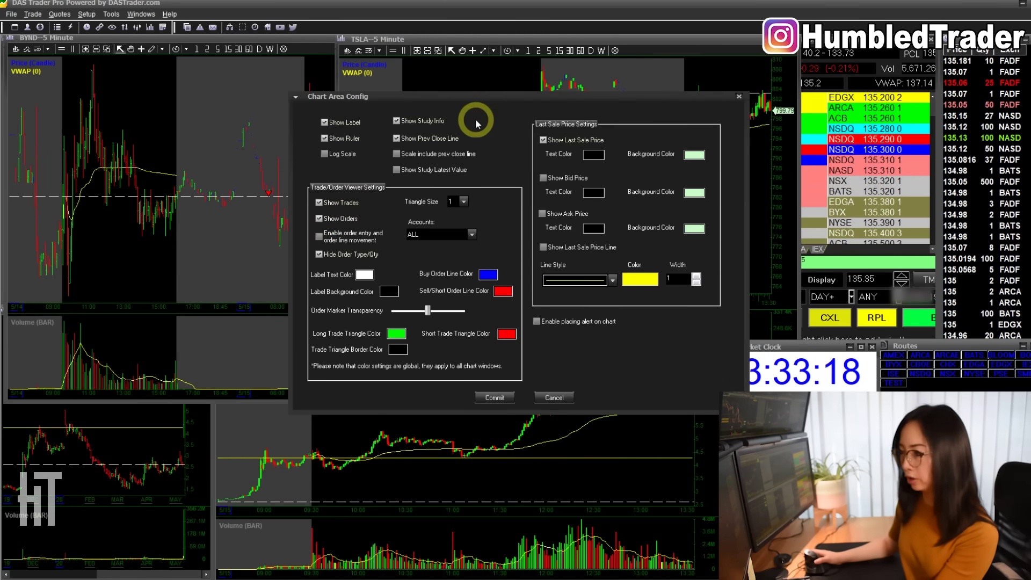
pyautogui.click(462, 201)
pyautogui.click(452, 228)
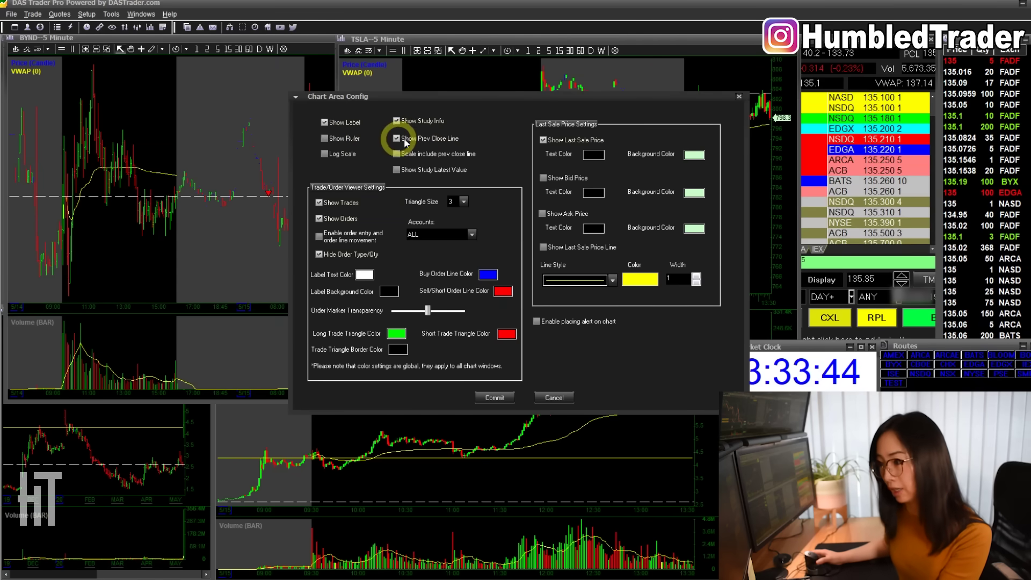
pyautogui.click(493, 397)
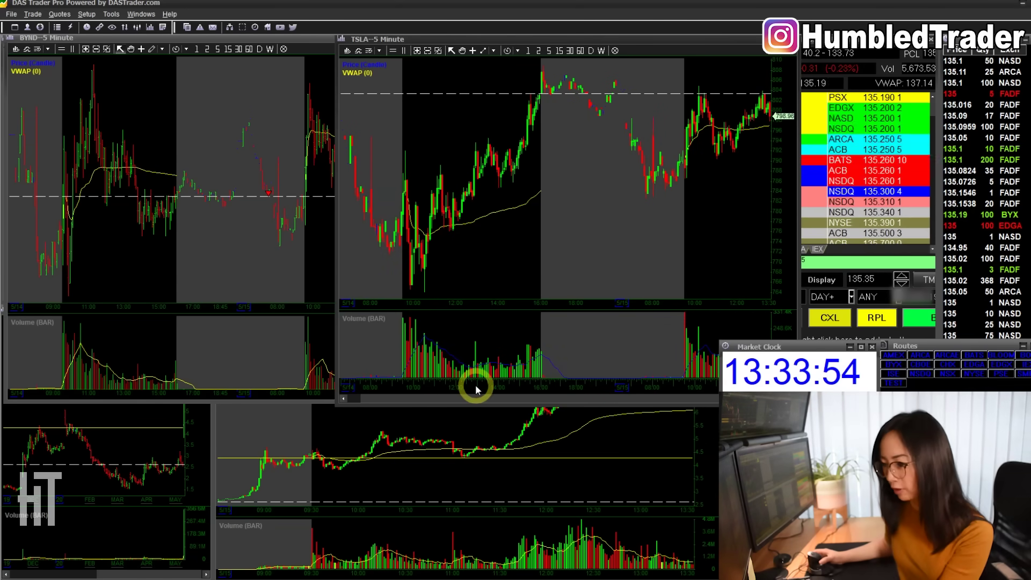
# Step: Turn off Show Ruler in the chart area configuration of the TSLA volume area and commit it
pyautogui.rightClick(476, 385)
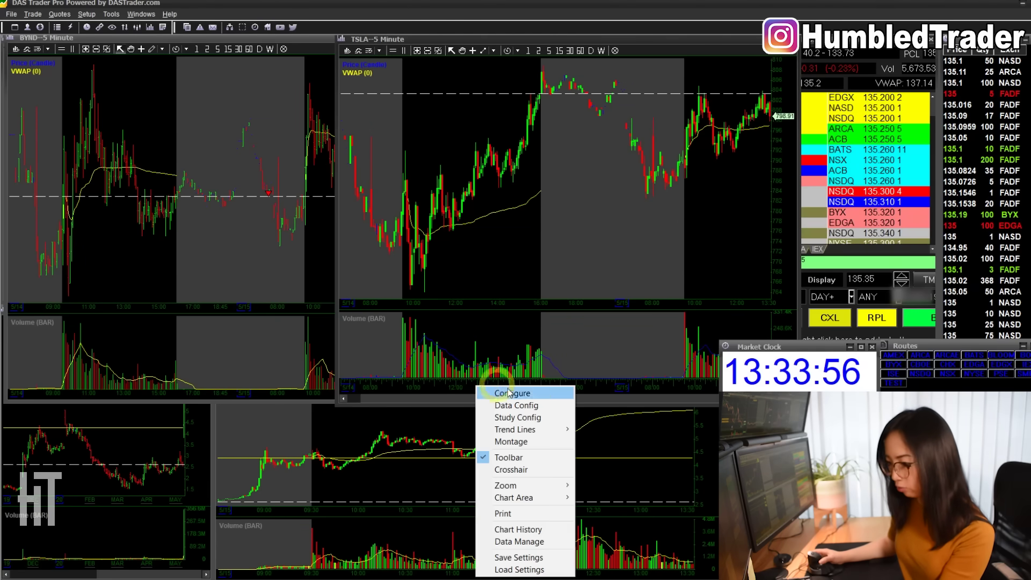
pyautogui.moveTo(552, 497)
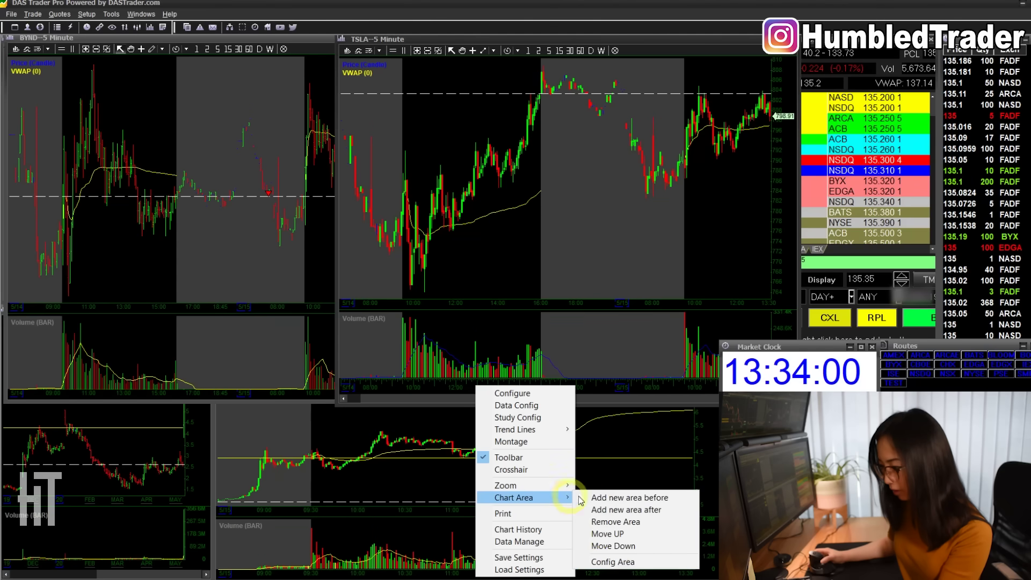
pyautogui.click(597, 561)
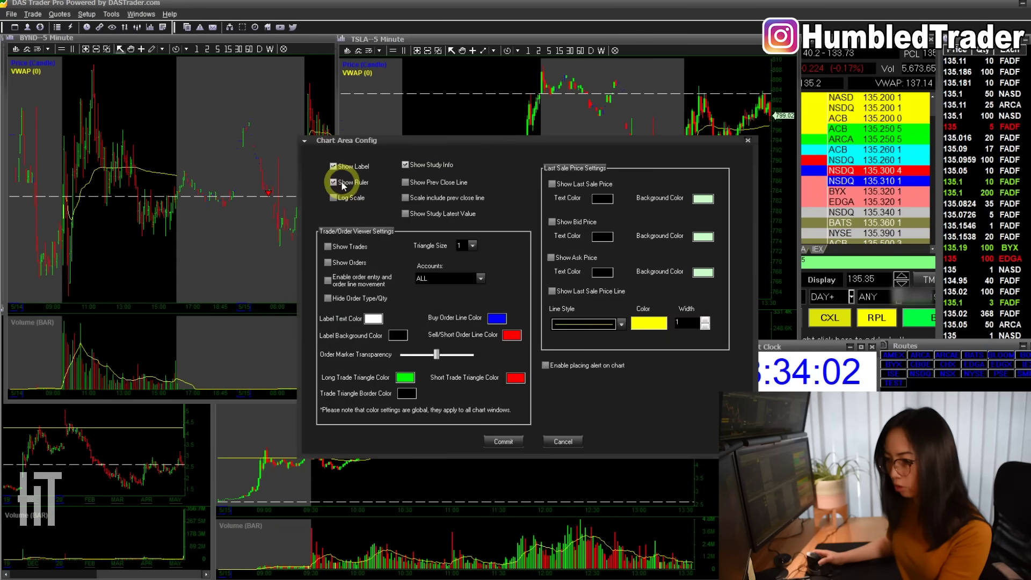
pyautogui.click(504, 441)
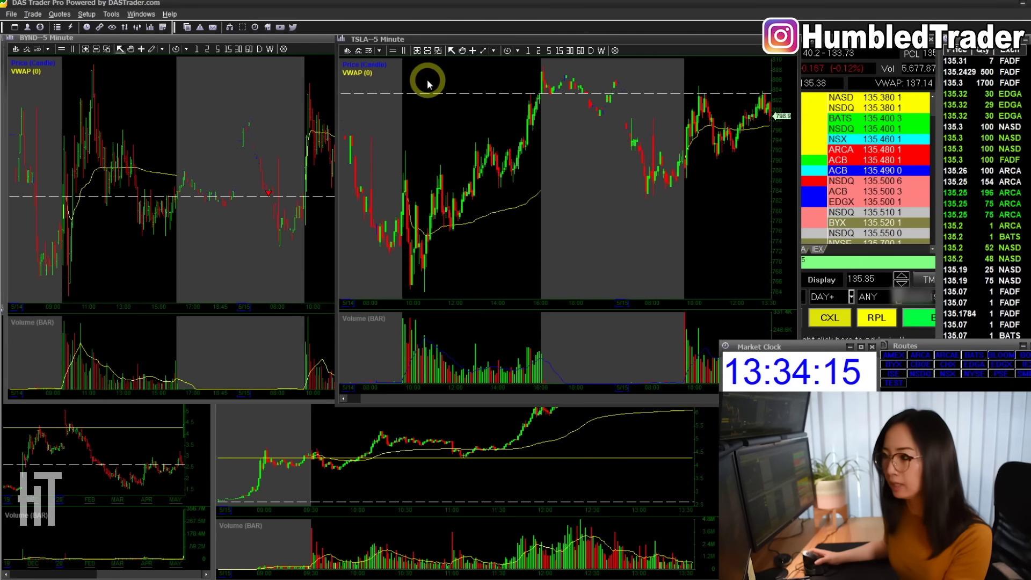
# Step: Switch the TSLA chart to the 2-minute interval and back to the 5-minute interval
pyautogui.click(538, 54)
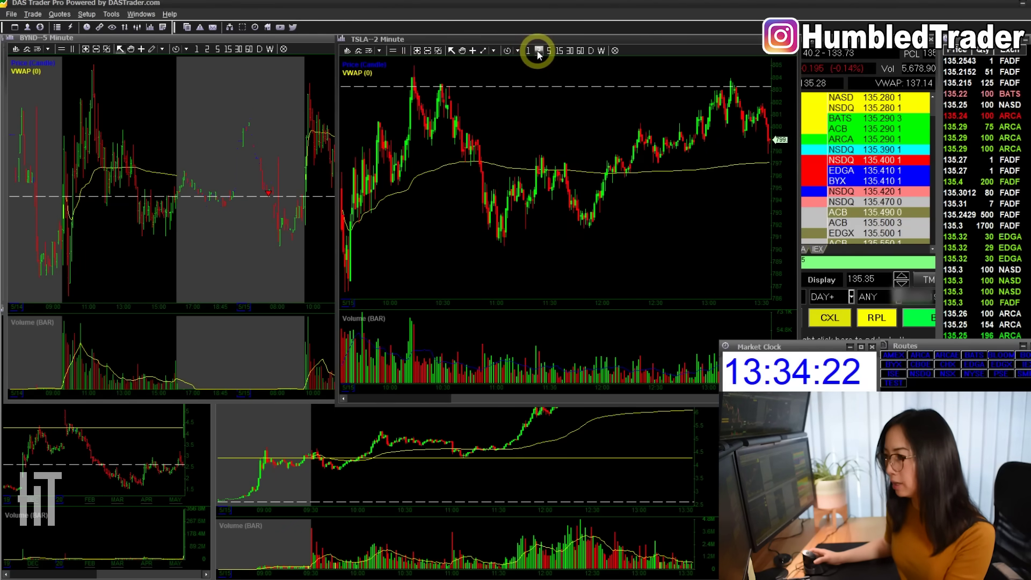
pyautogui.click(538, 53)
pyautogui.click(549, 52)
pyautogui.click(532, 167)
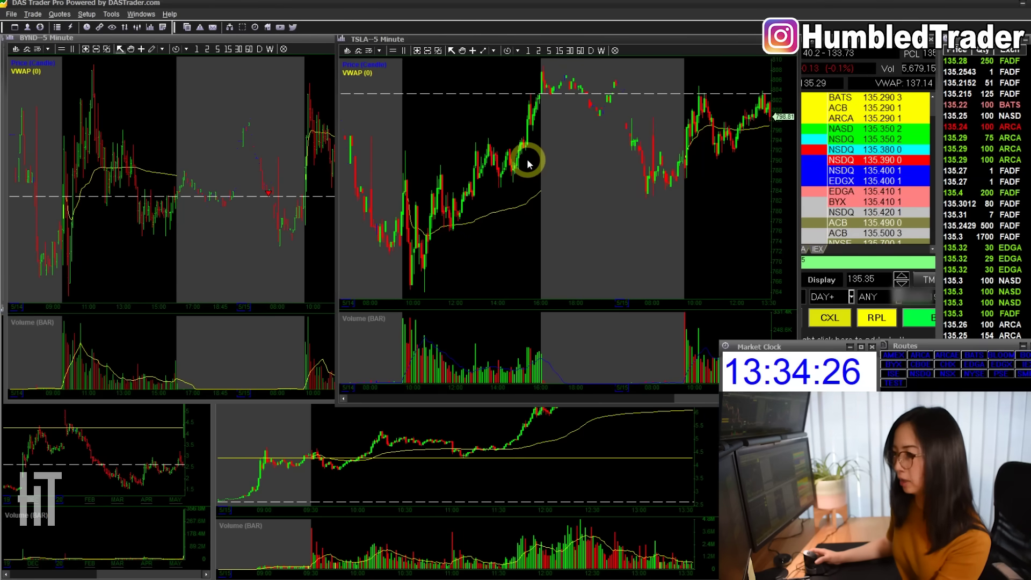
# Step: Cycle the TSLA chart through the daily and 60-minute intervals, ending on the weekly interval
pyautogui.press('3')
pyautogui.press('Return')
pyautogui.press('d')
pyautogui.press('Return')
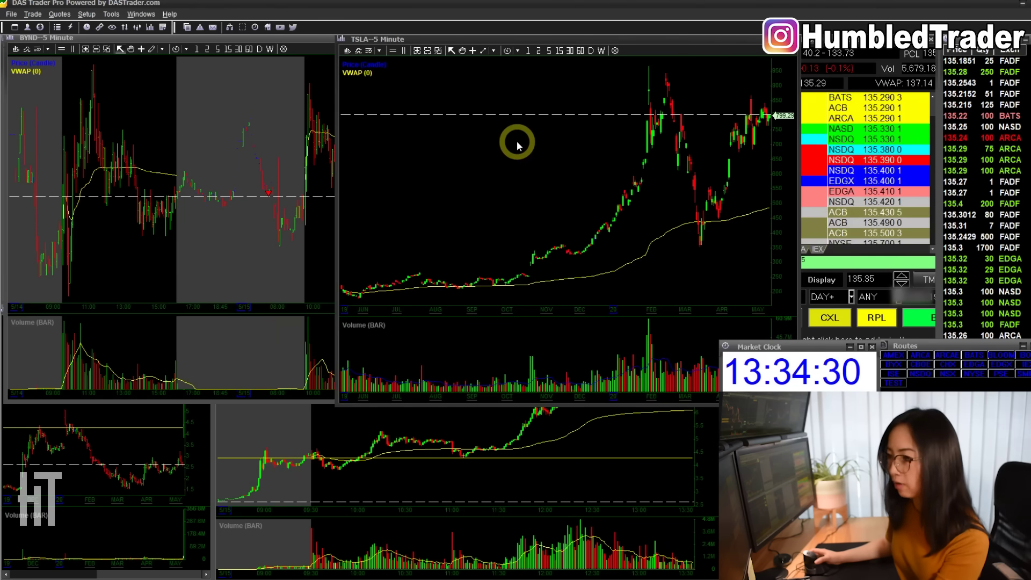
pyautogui.press('5')
pyautogui.press('Return')
pyautogui.press('6')
pyautogui.press('0')
pyautogui.press('Return')
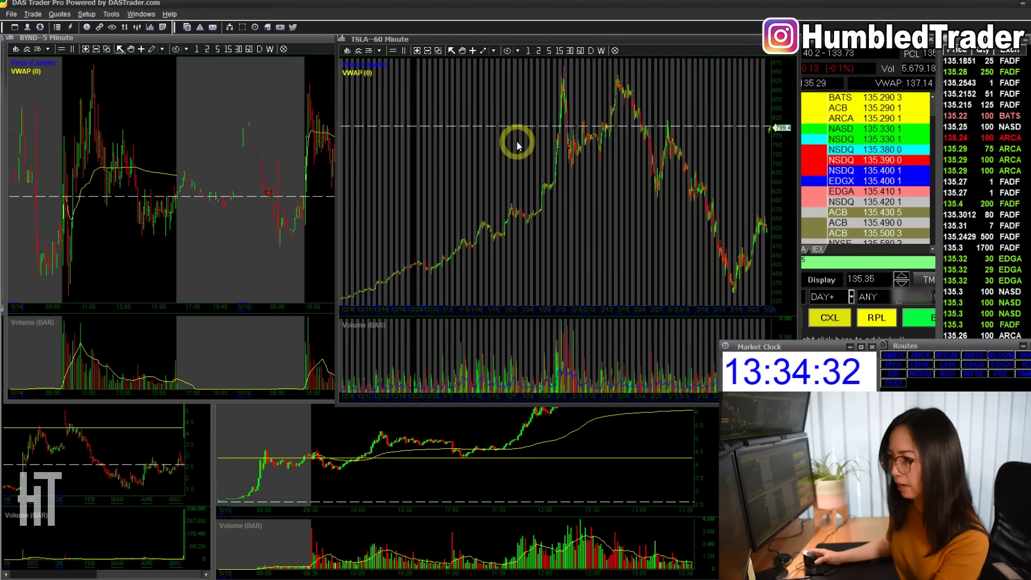
pyautogui.press('w')
pyautogui.press('Return')
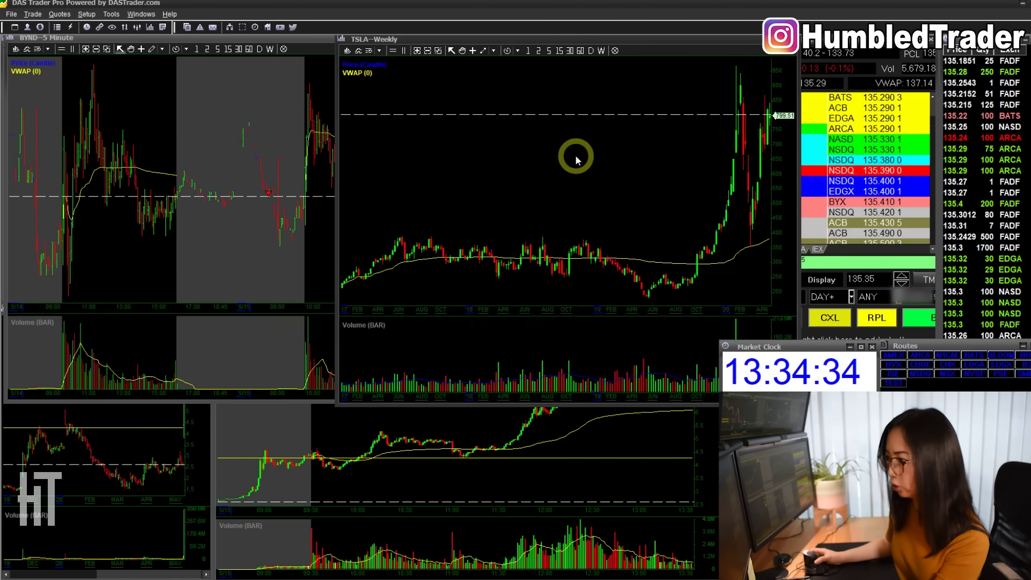
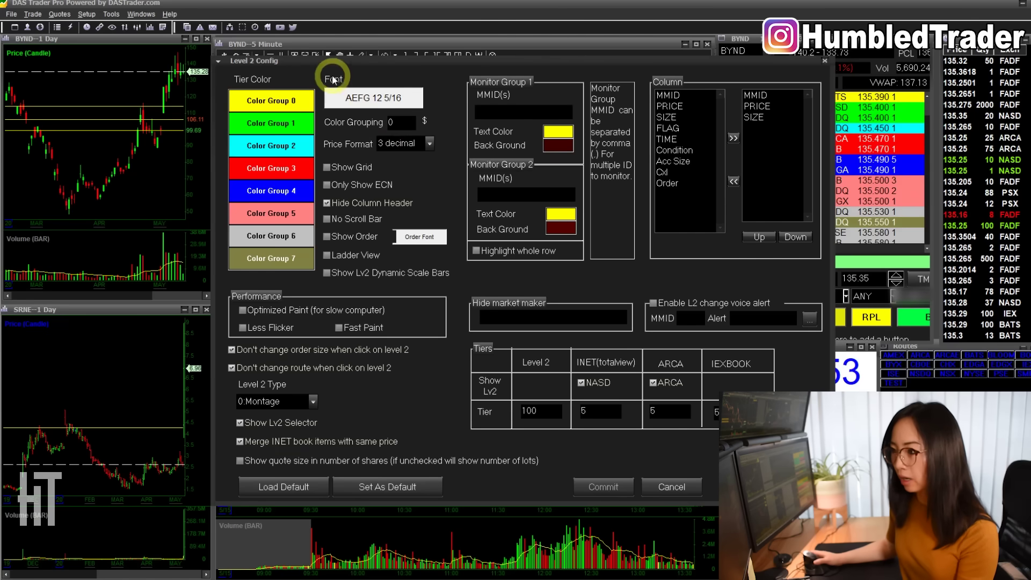
# Step: Set the Level 2 font to Arial Bold, size 14, in the montage's configuration
pyautogui.click(348, 101)
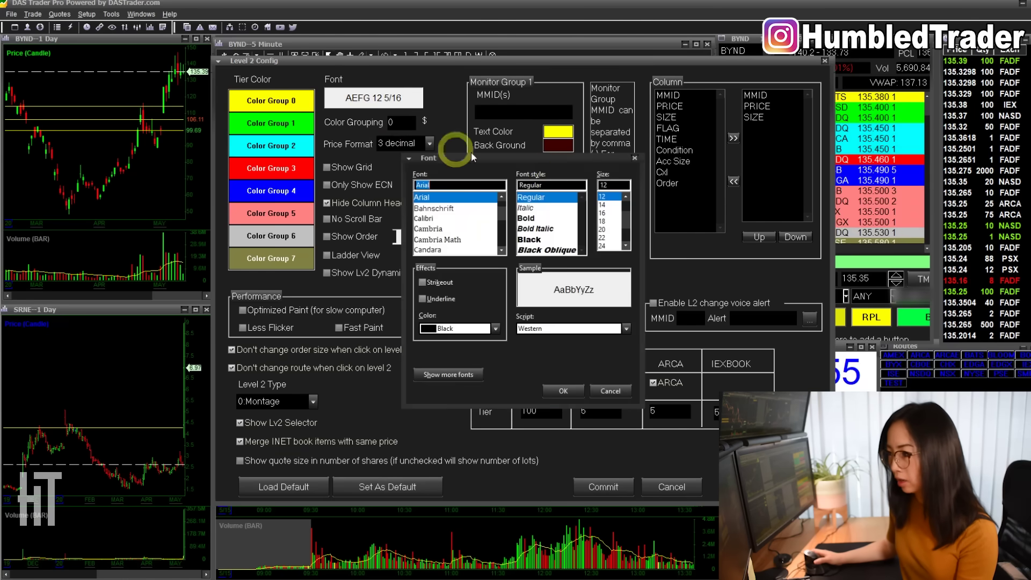
pyautogui.moveTo(546, 160); pyautogui.dragTo(492, 131)
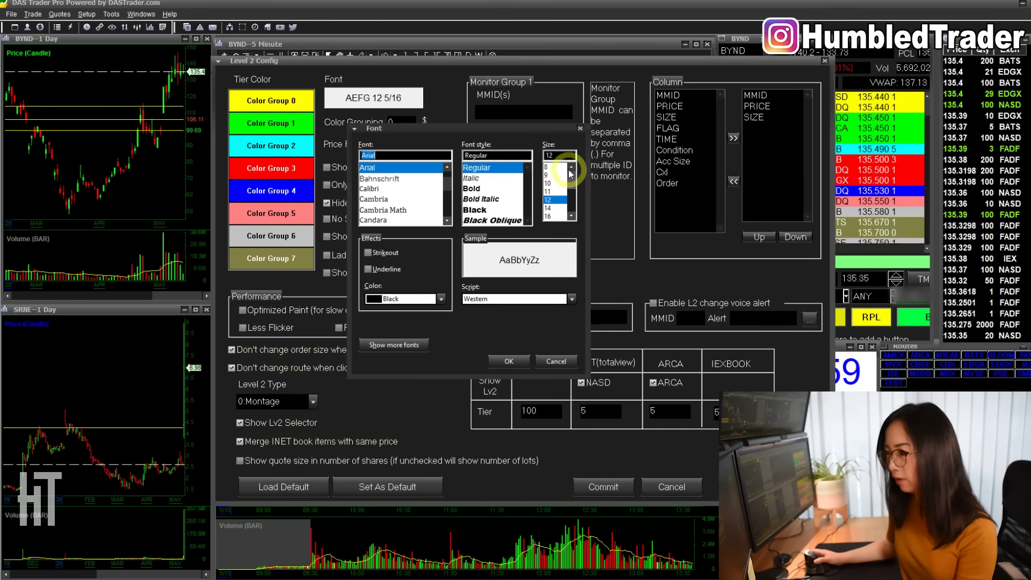
pyautogui.scroll(2, 550, 186)
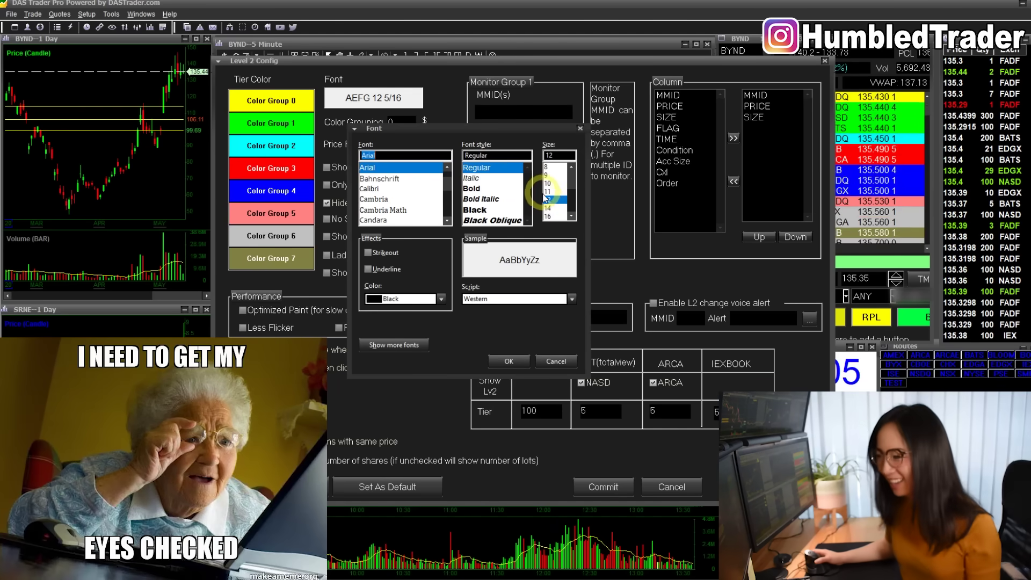
pyautogui.click(549, 208)
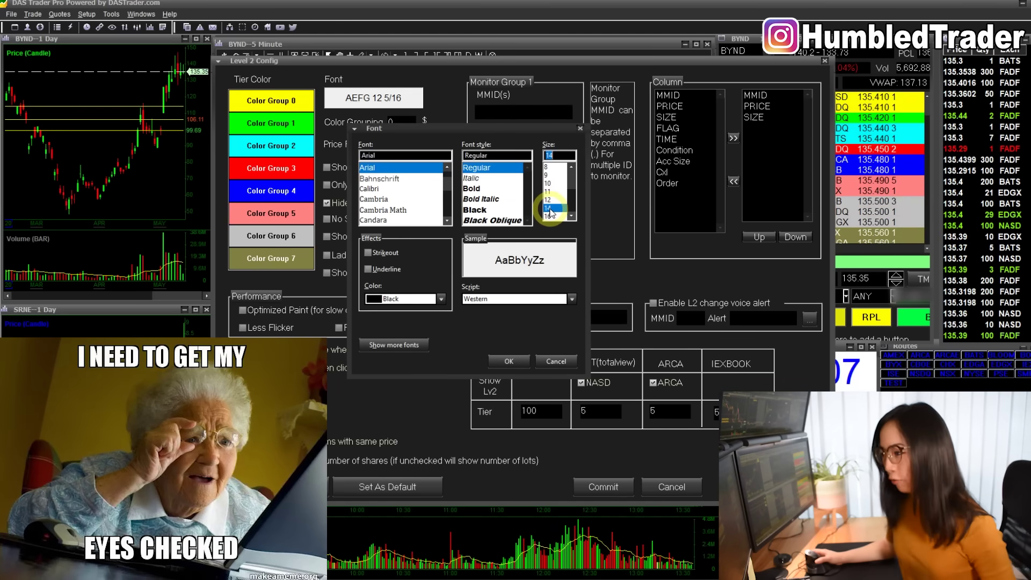
pyautogui.click(483, 188)
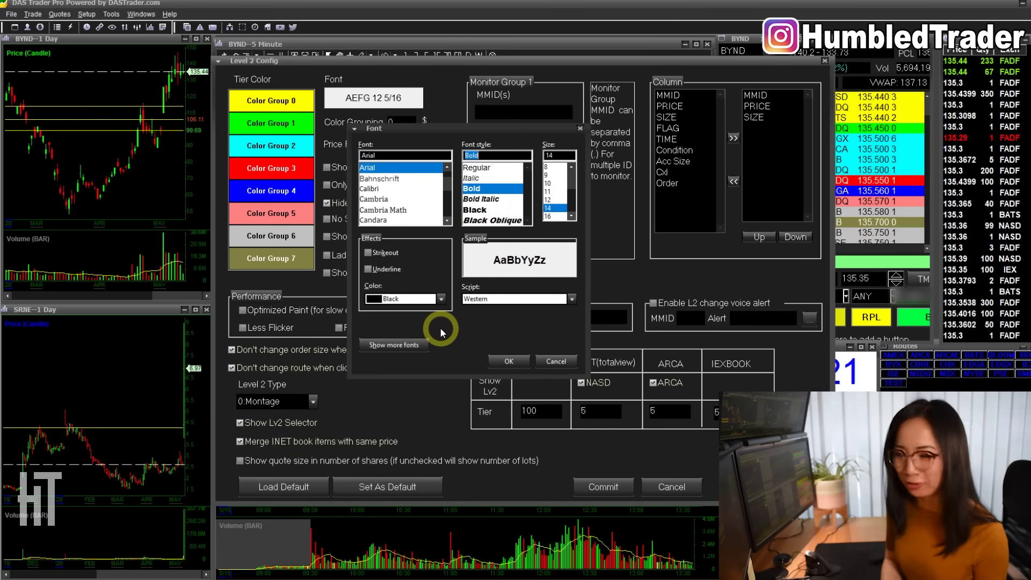
pyautogui.click(518, 358)
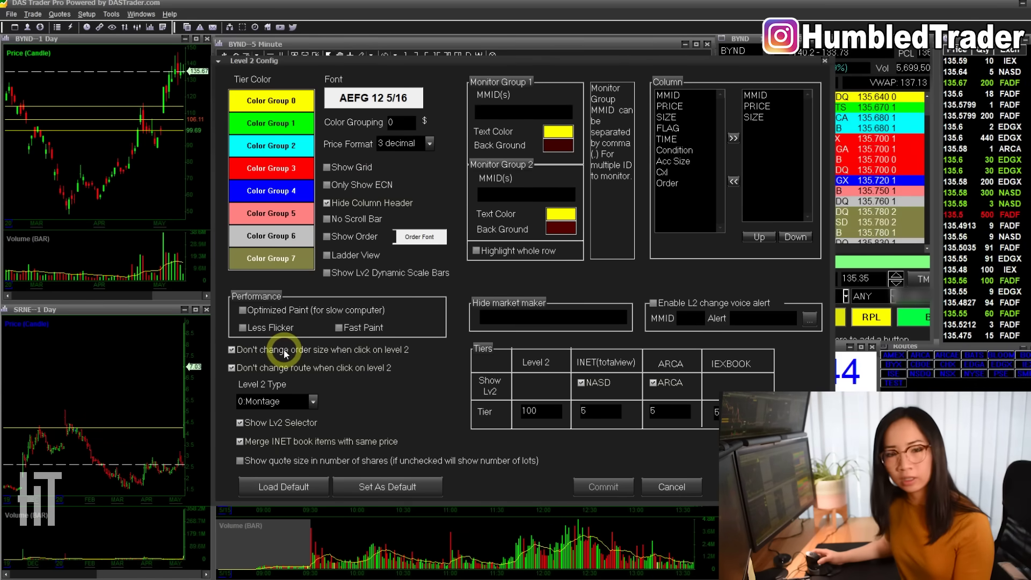
# Step: Commit the Level 2 settings, keeping order size and route unchanged on Level 2 clicks, and reopen the Level 2 configuration
pyautogui.click(383, 354)
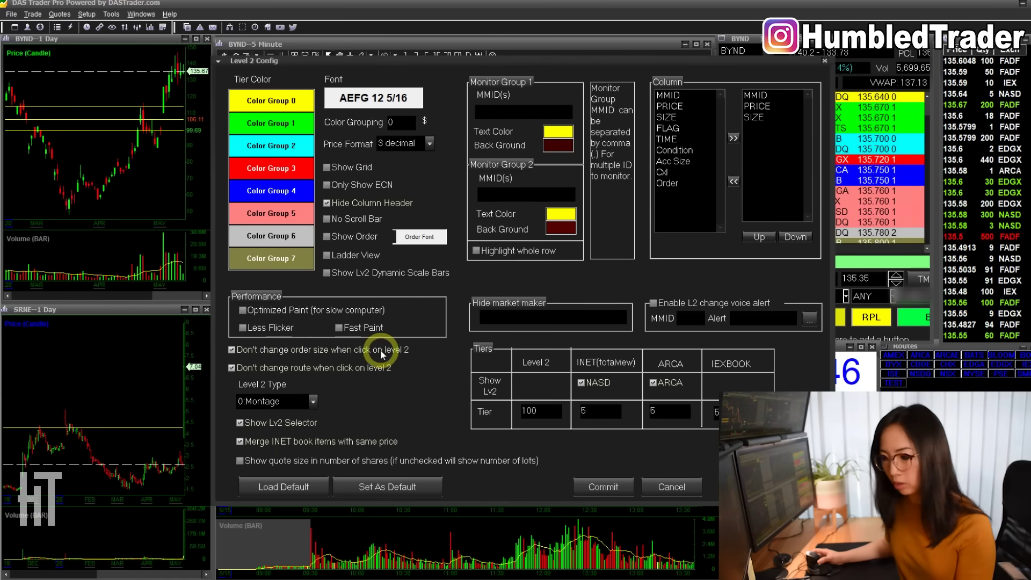
pyautogui.click(250, 368)
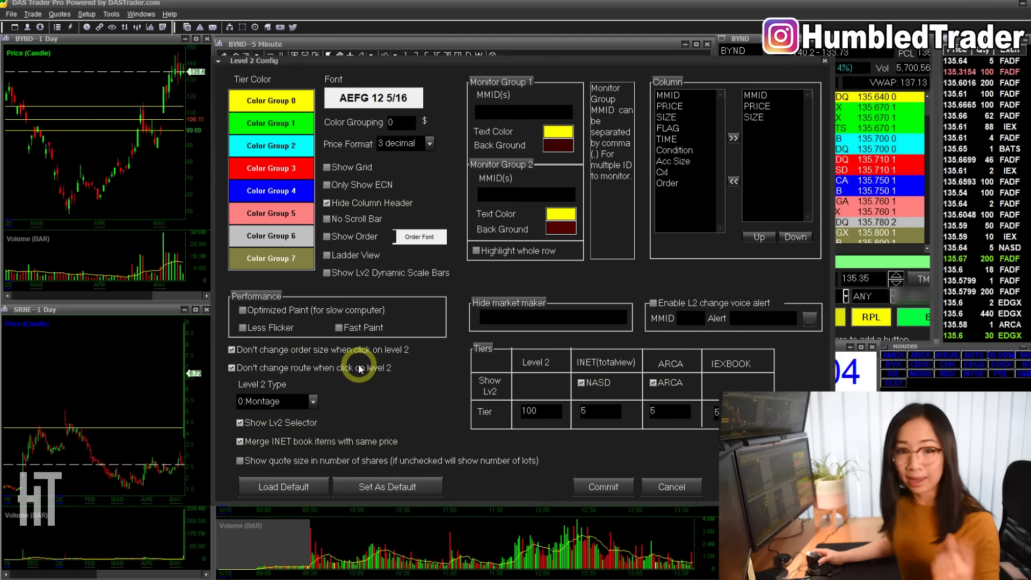
pyautogui.click(602, 487)
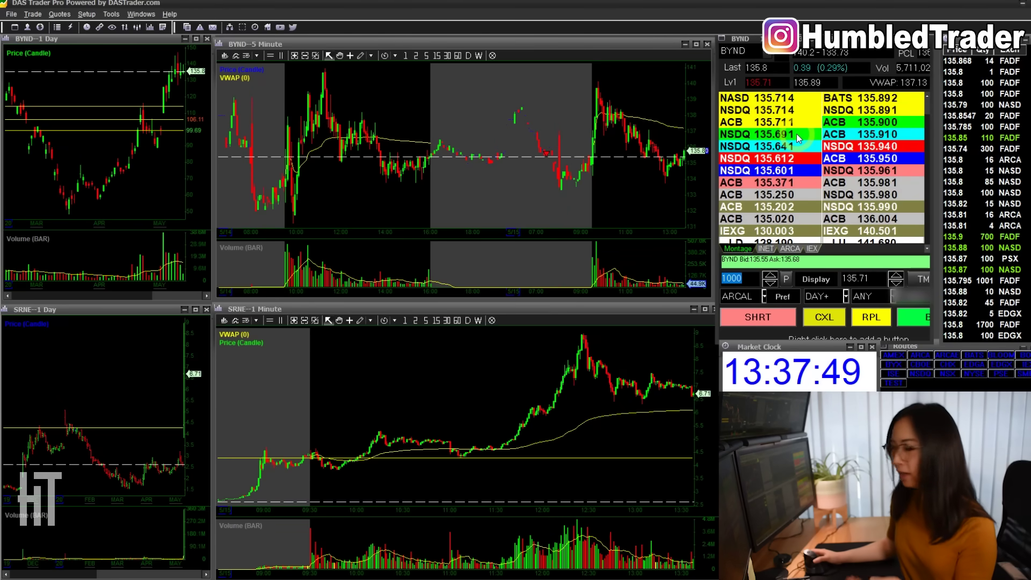
pyautogui.rightClick(797, 134)
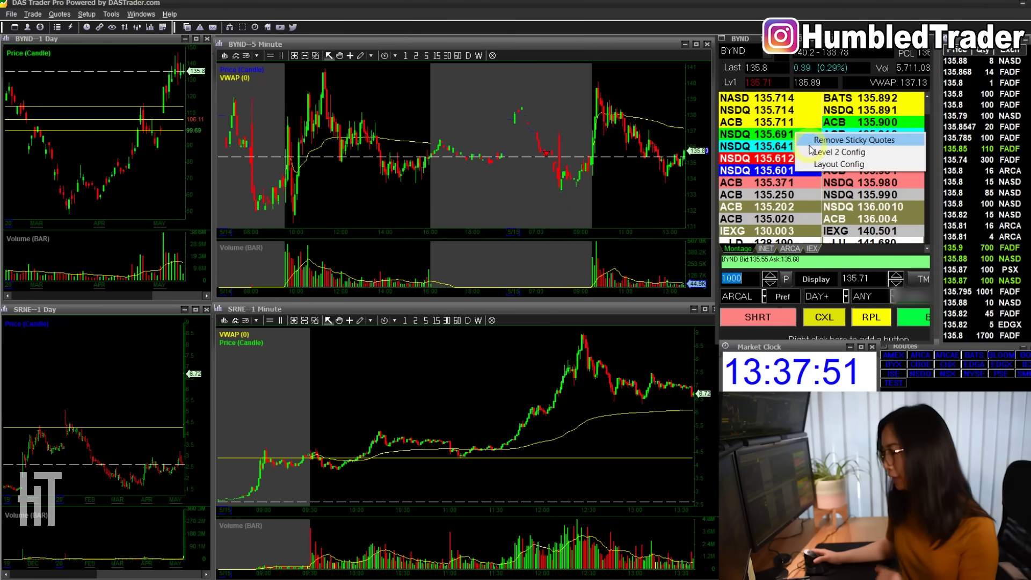
pyautogui.click(838, 152)
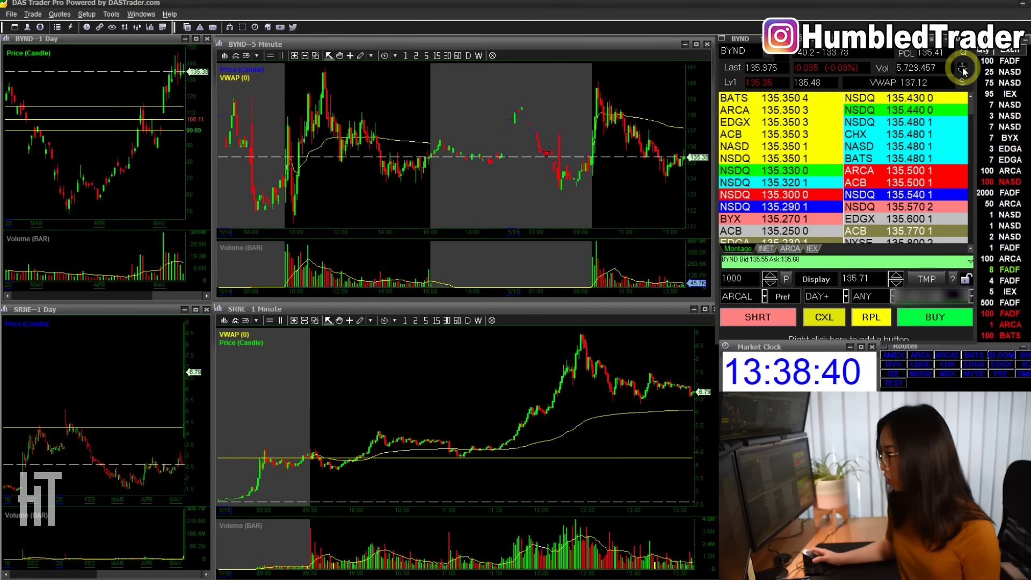
# Step: Link the BYND montage to the SRNE 1-minute chart and to the Time & Sales window
pyautogui.moveTo(962, 70); pyautogui.dragTo(442, 385)
pyautogui.moveTo(962, 70); pyautogui.dragTo(976, 84)
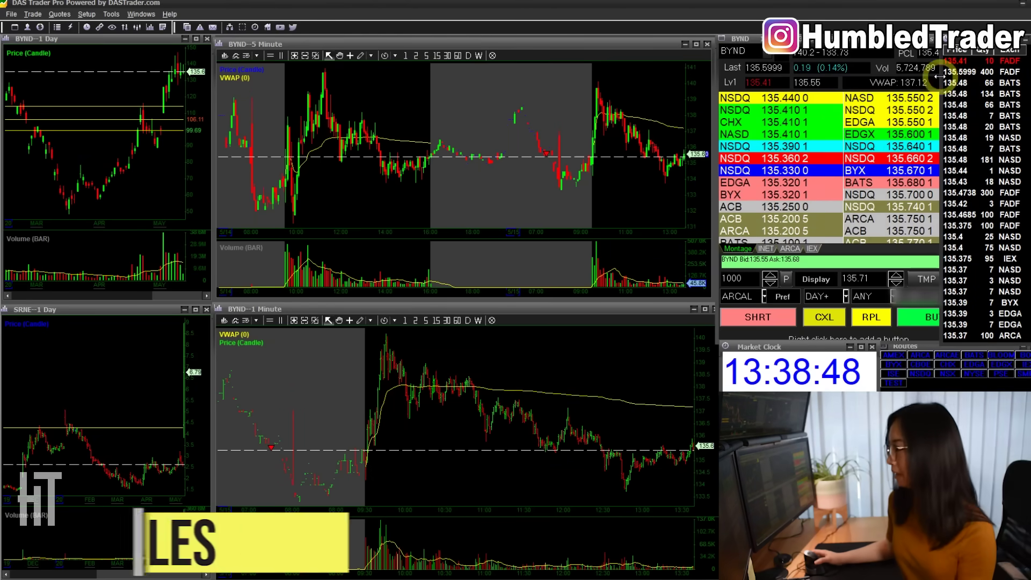
# Step: Set the Time & Sales font to Arial Bold, size 14, in its configuration
pyautogui.rightClick(982, 91)
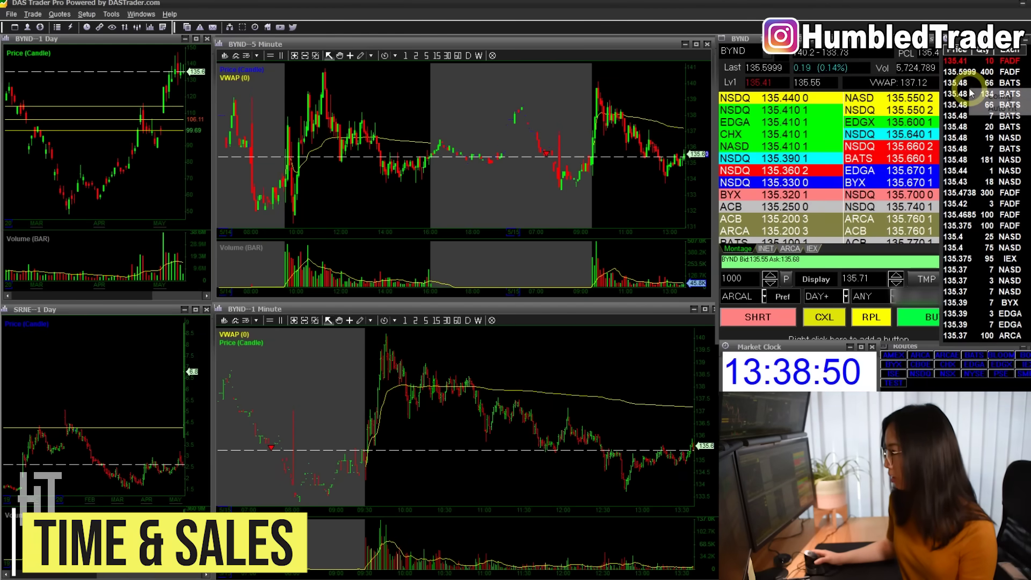
pyautogui.click(994, 96)
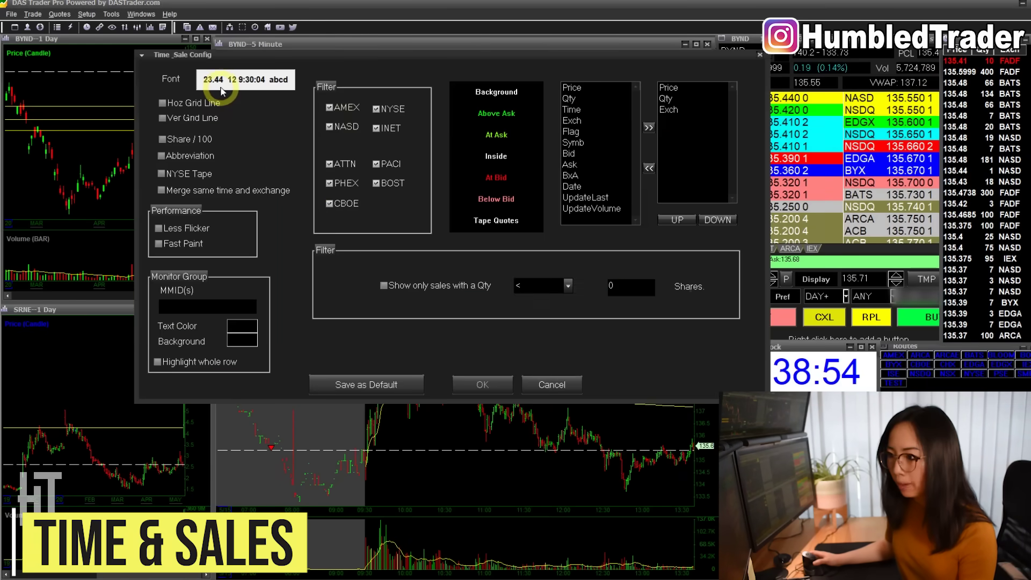
pyautogui.click(222, 90)
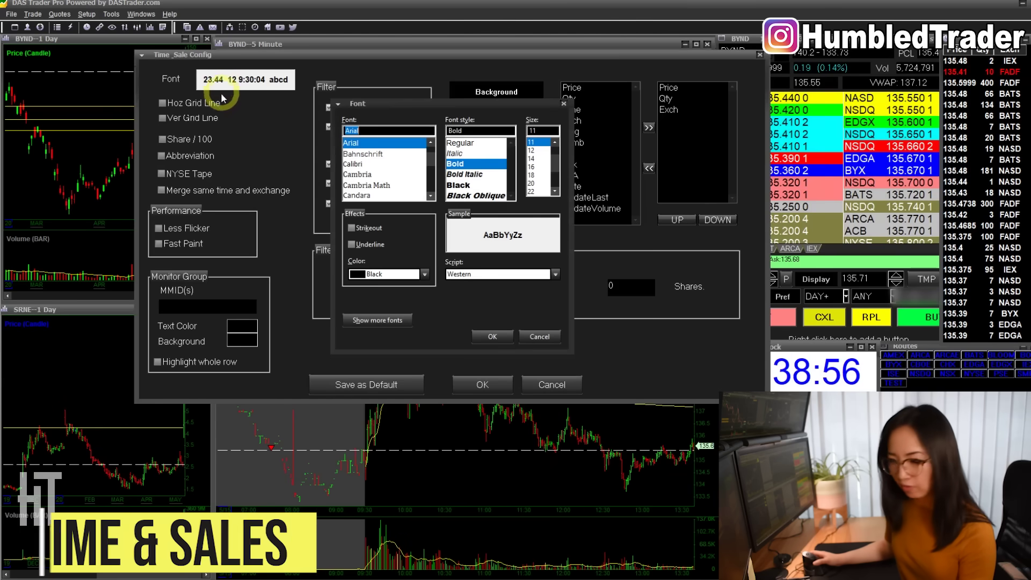
pyautogui.click(531, 158)
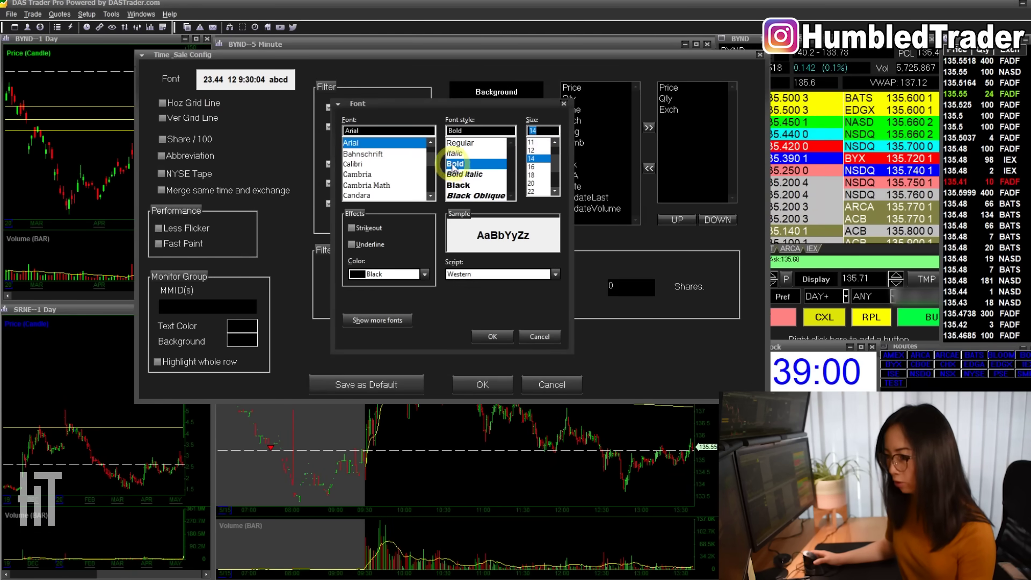
pyautogui.click(488, 335)
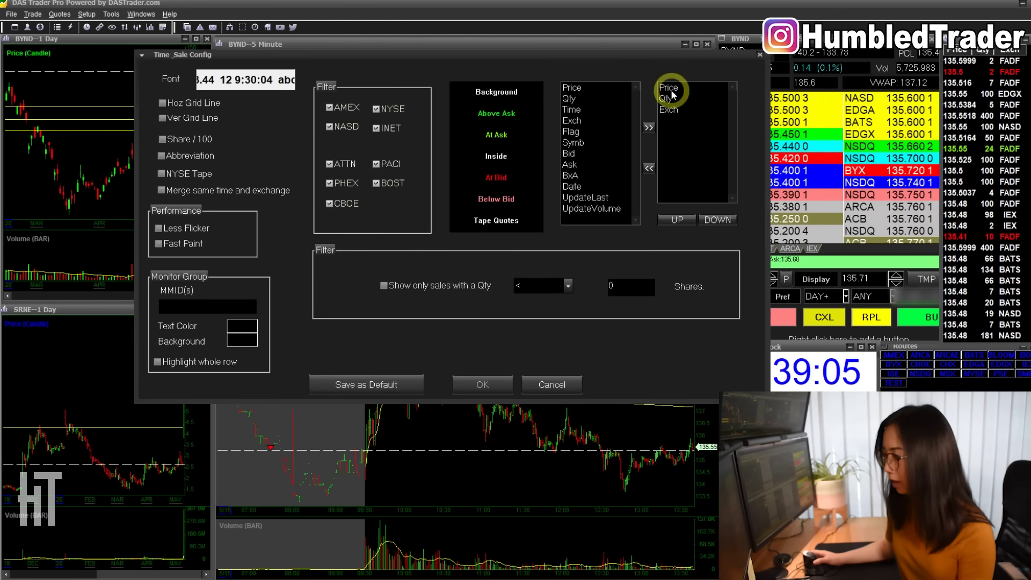
# Step: Add the Time column to the displayed Time & Sales columns and remove it again
pyautogui.click(573, 110)
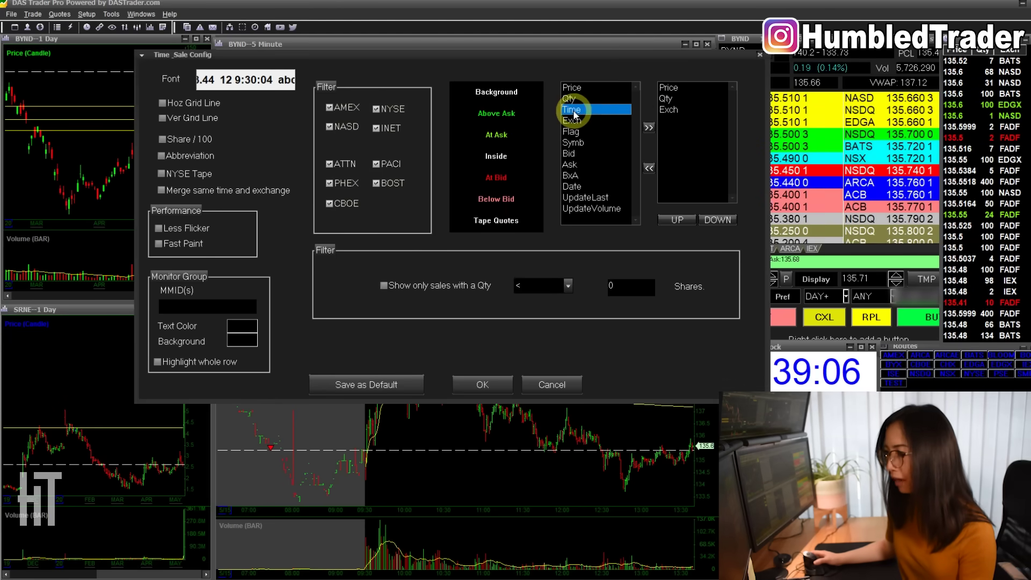
pyautogui.click(649, 127)
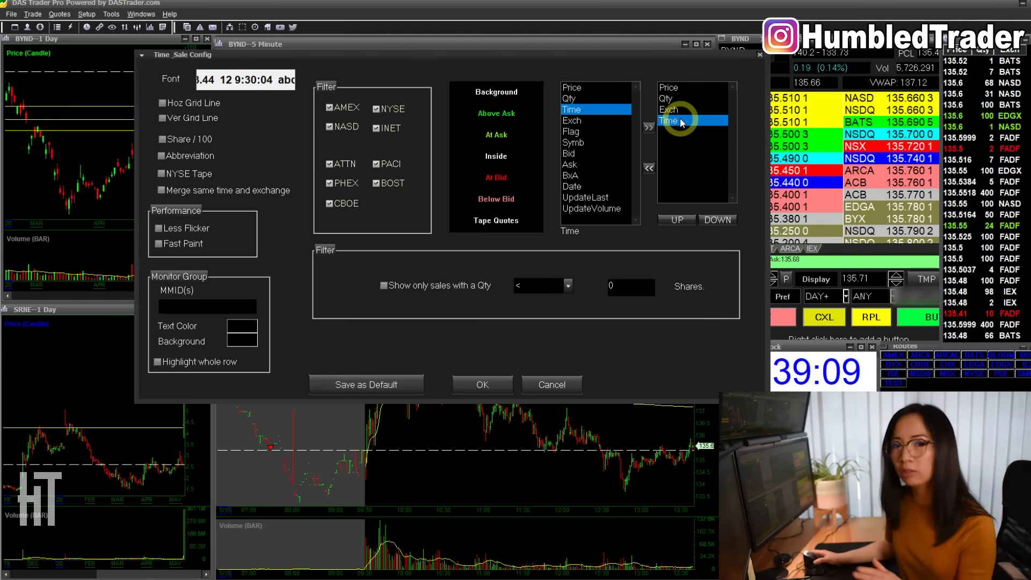
pyautogui.click(649, 168)
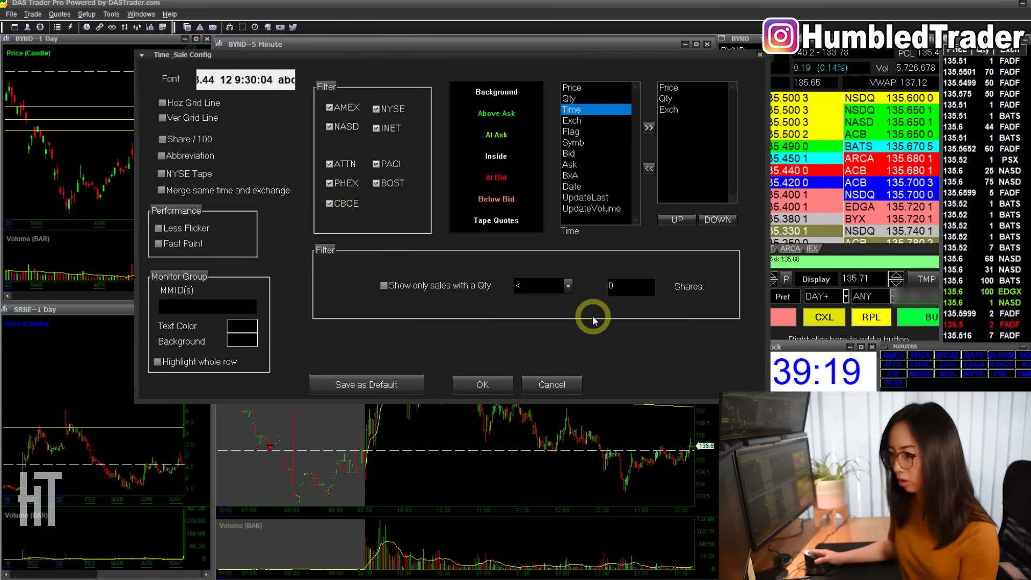
# Step: Confirm the Time & Sales configuration and open it again for the same window
pyautogui.click(470, 386)
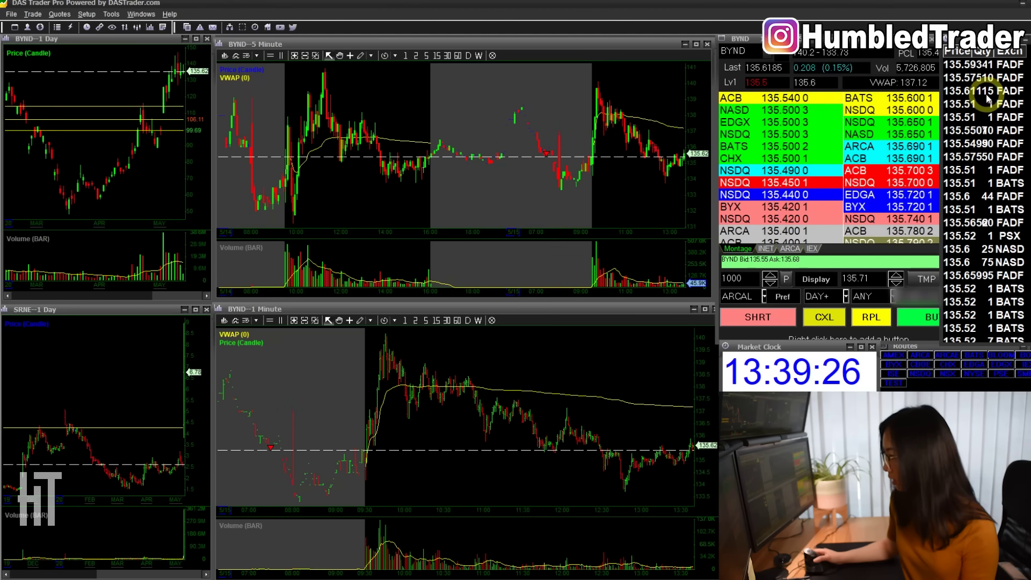
pyautogui.rightClick(989, 99)
pyautogui.click(960, 105)
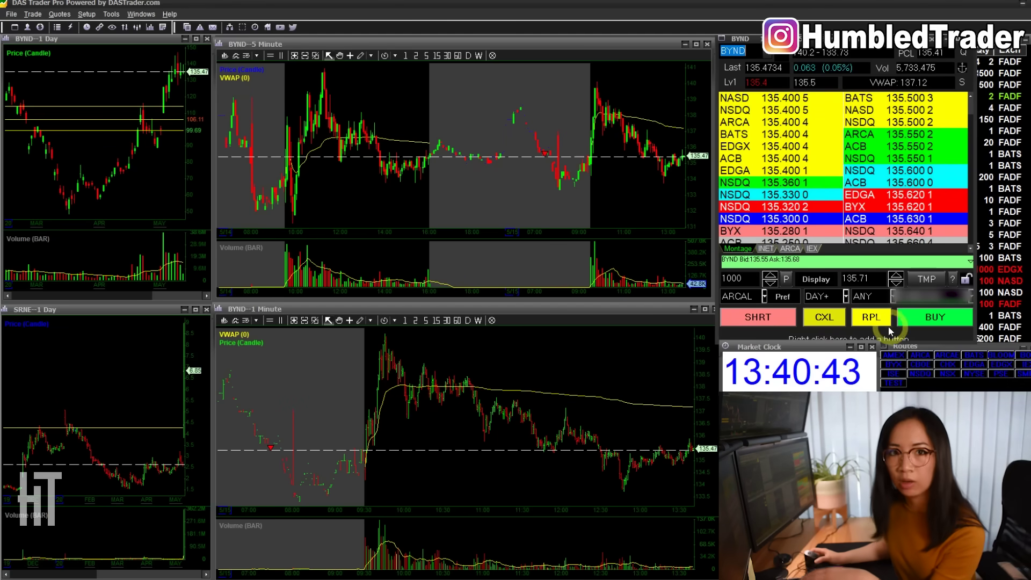
# Step: Choose EDGAL as the order route in the BYND montage
pyautogui.click(765, 296)
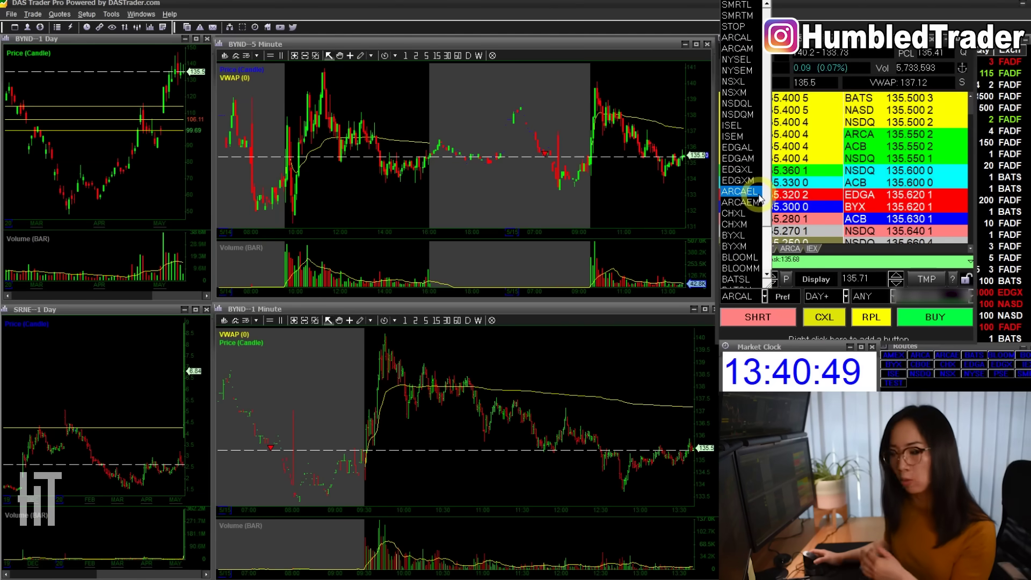
pyautogui.scroll(-1, 758, 192)
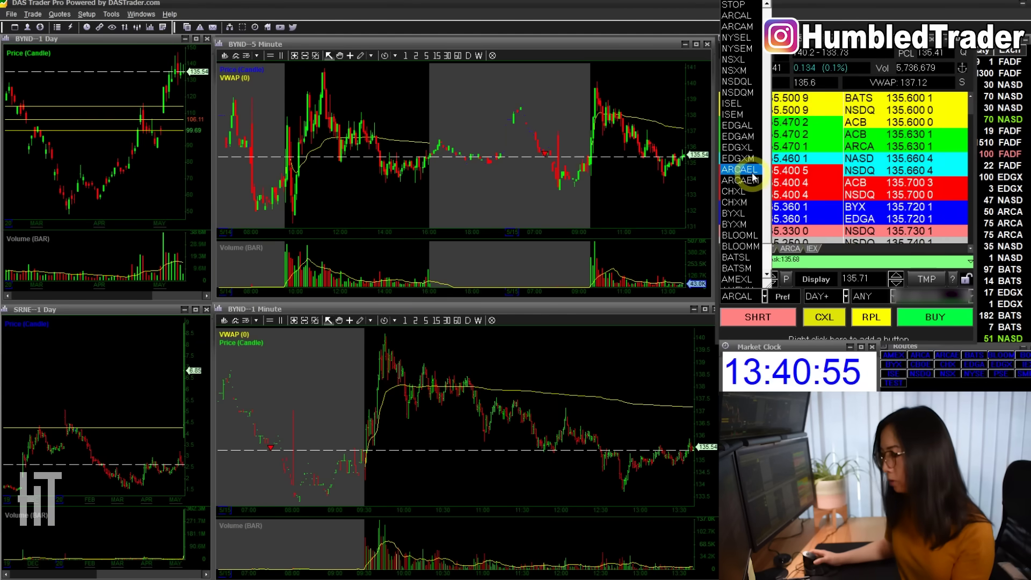
pyautogui.click(743, 131)
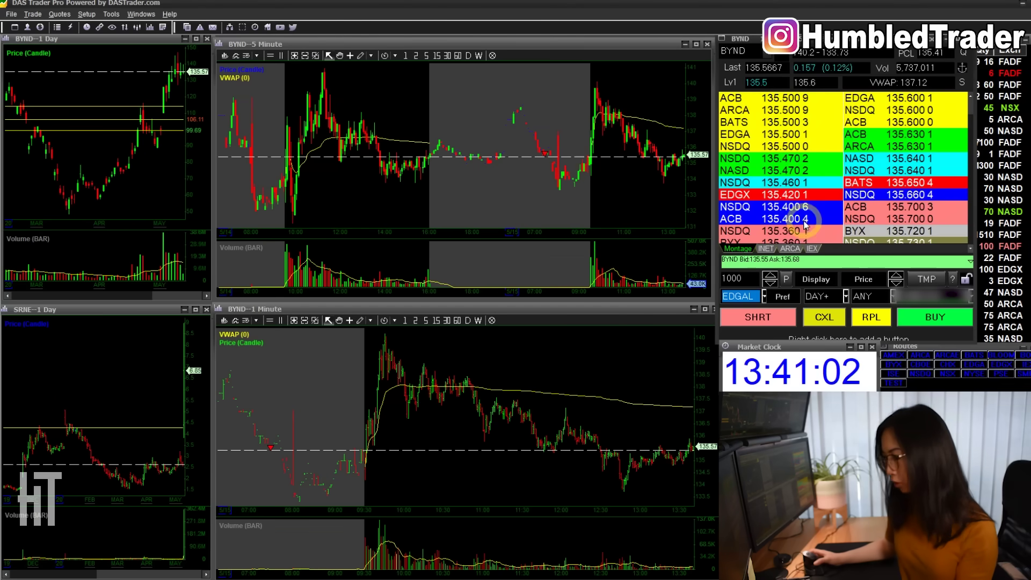
# Step: Select the montage's share size and fill the order price from Level 2 bid and ask quotes, including 135.4
pyautogui.doubleClick(750, 278)
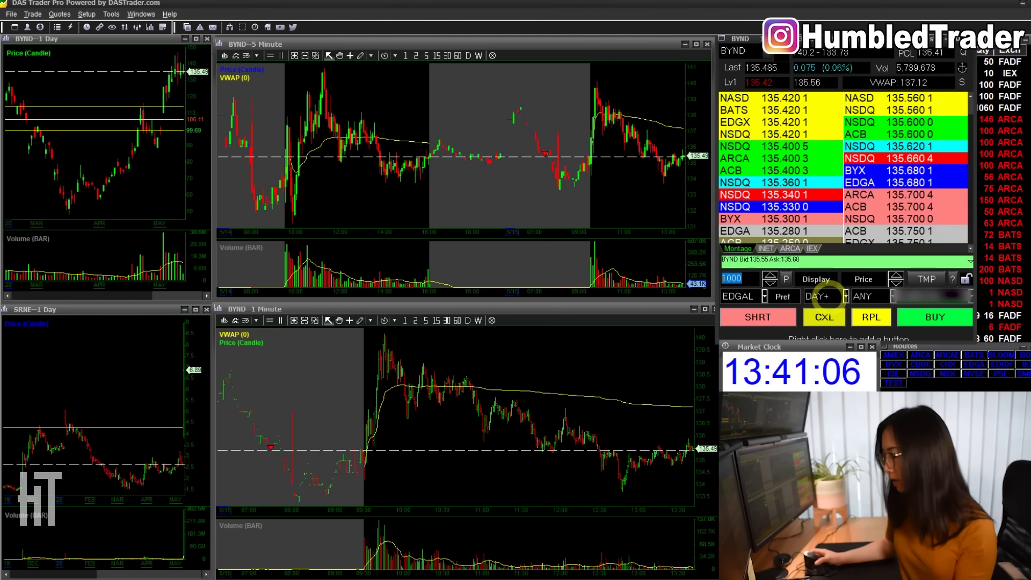
pyautogui.click(862, 278)
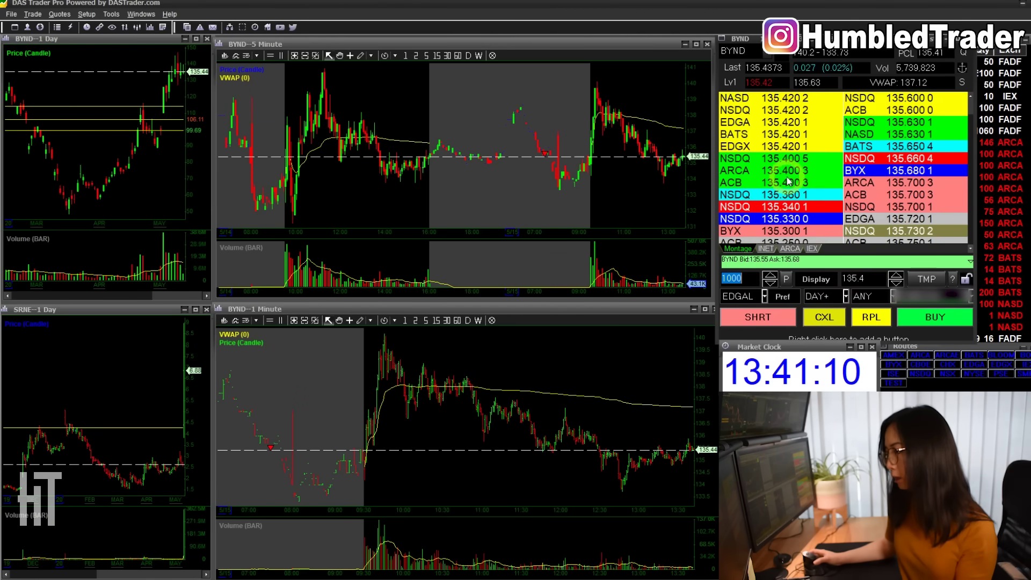
pyautogui.click(825, 184)
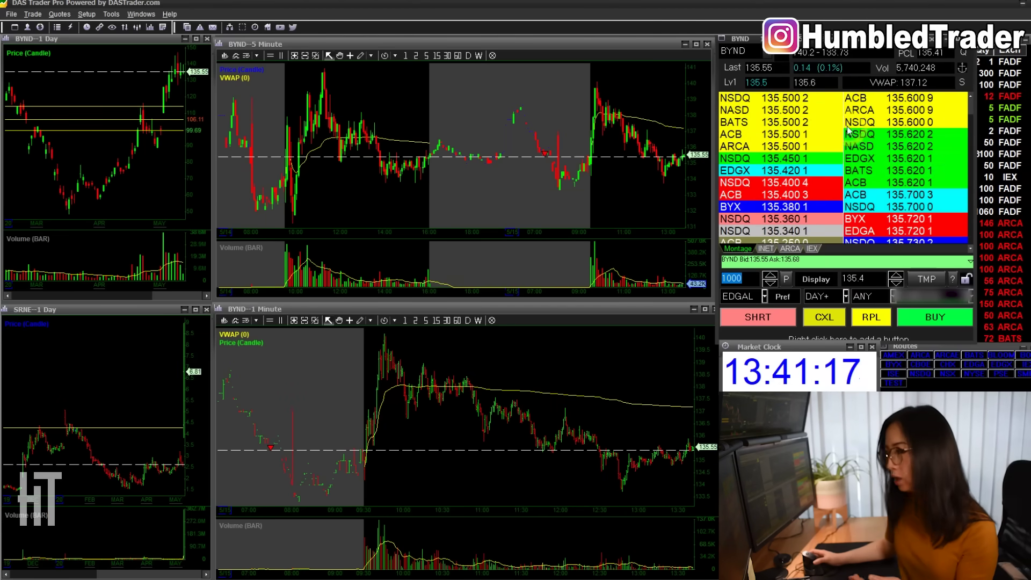
pyautogui.click(856, 174)
pyautogui.click(749, 277)
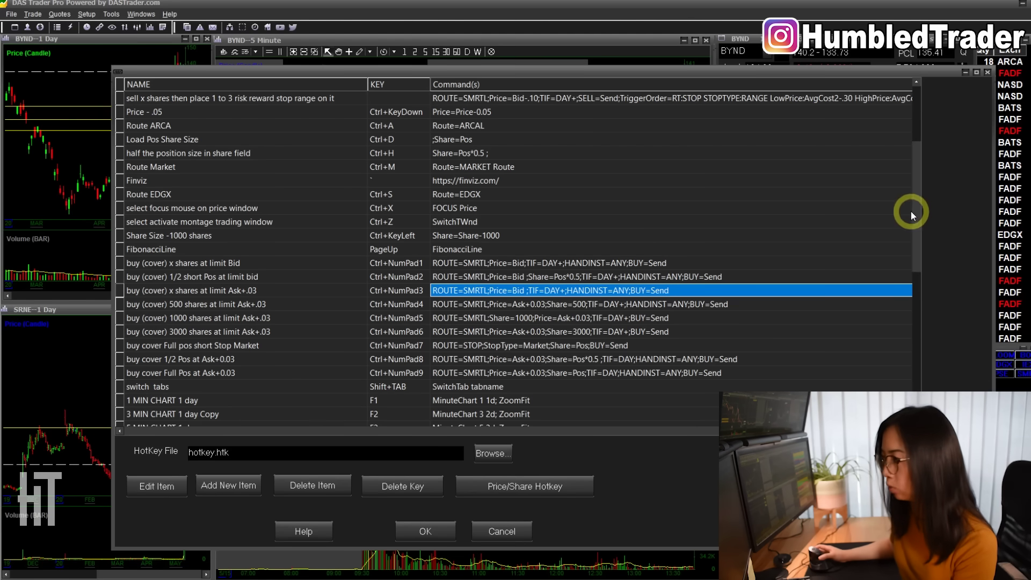
# Step: Examine the hotkey list, covering the buy/cover, chart interval, sell/short and share size entries with their keys and commands
pyautogui.scroll(-1, 919, 226)
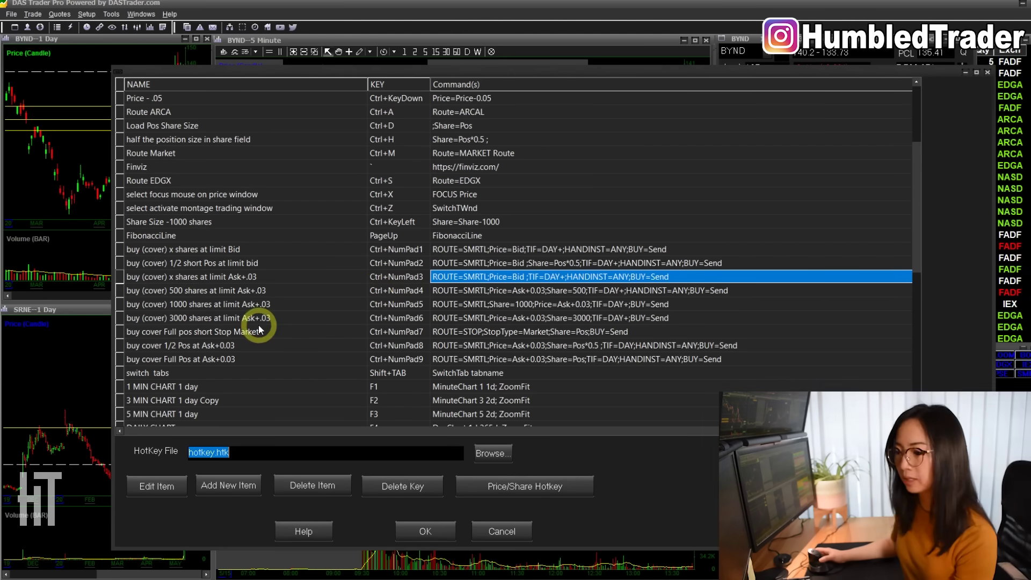
pyautogui.click(179, 304)
pyautogui.click(230, 345)
pyautogui.click(231, 318)
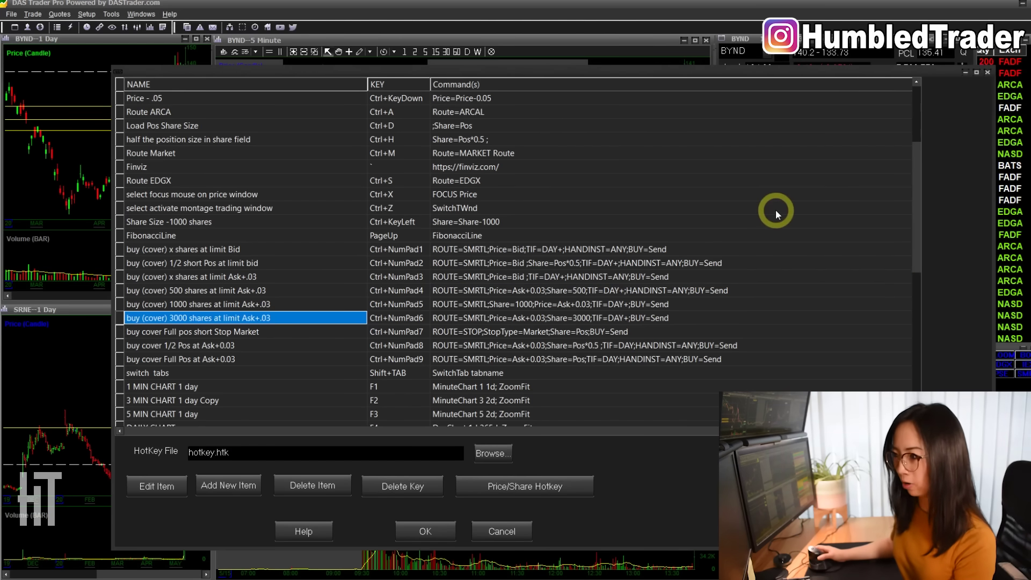
pyautogui.scroll(-5, 918, 212)
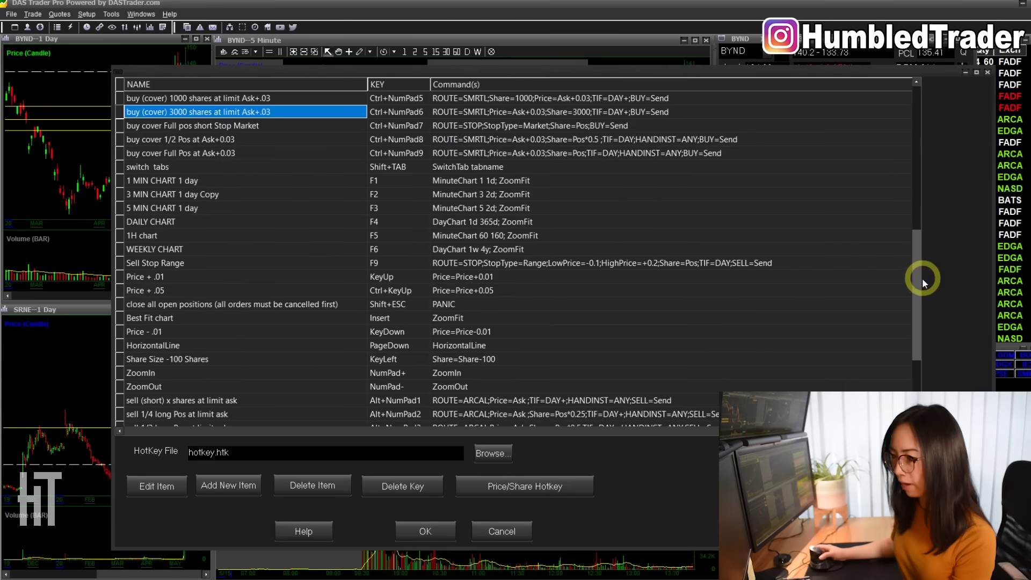
pyautogui.scroll(-1, 922, 279)
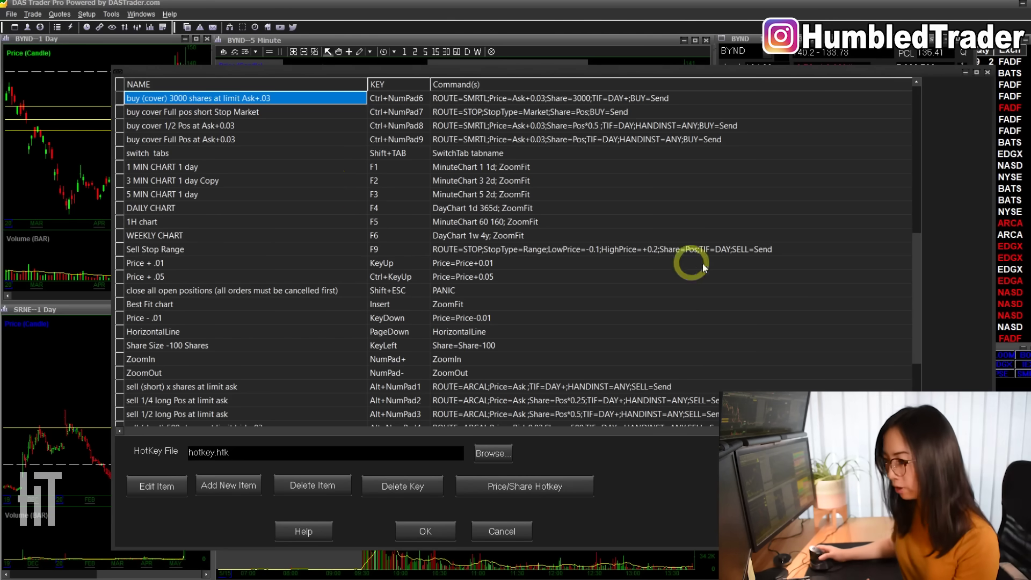
pyautogui.scroll(-3, 913, 347)
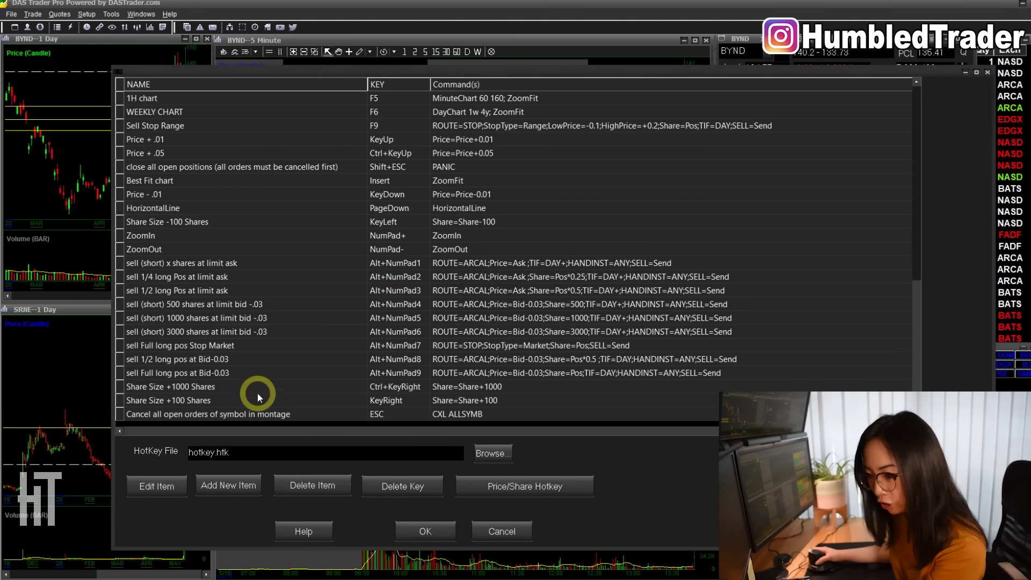
pyautogui.click(378, 403)
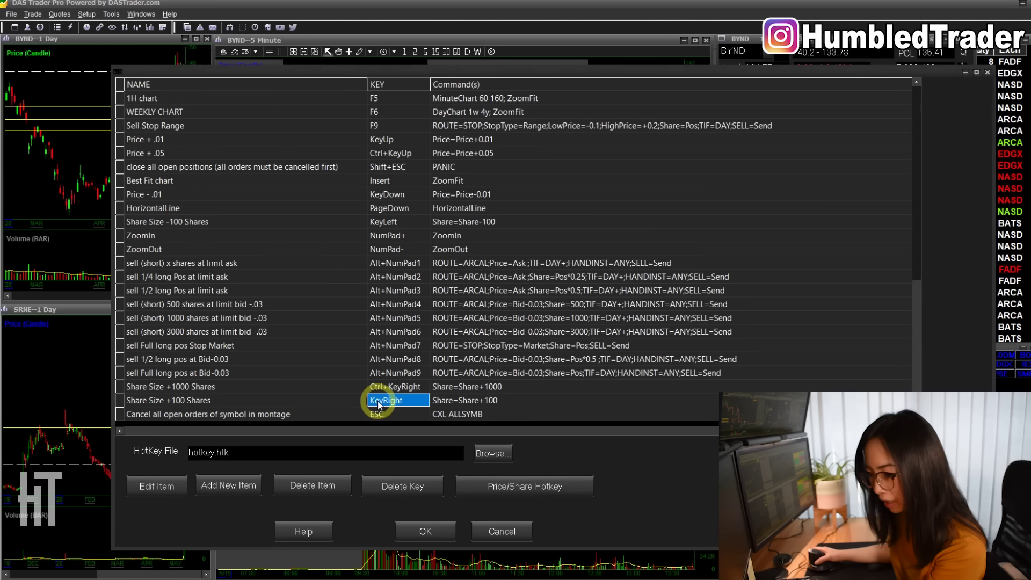
# Step: Review the remaining hotkey entries down to the cancel-all-open-orders command and close the hotkey list
pyautogui.scroll(-1, 380, 403)
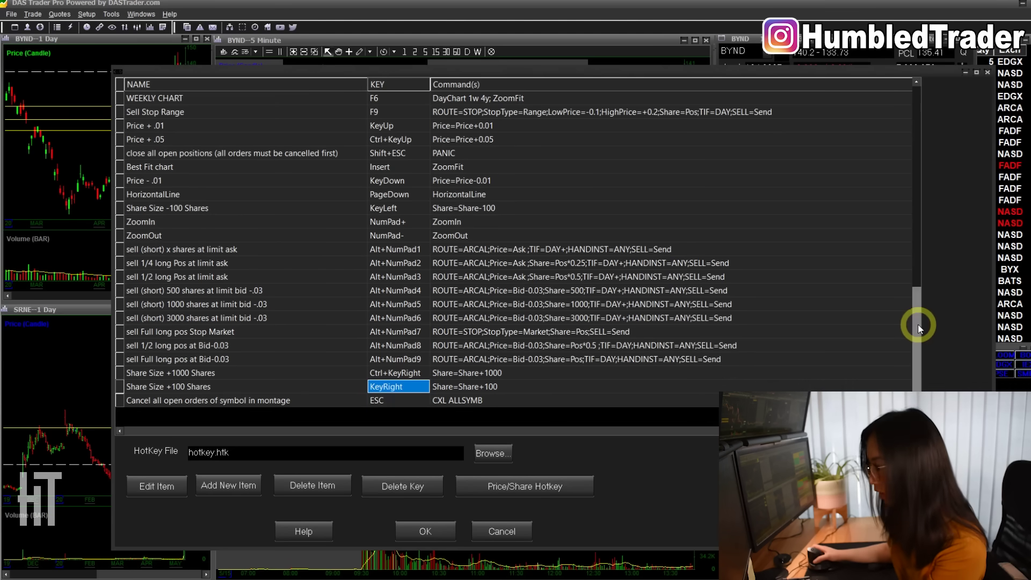
pyautogui.scroll(2, 919, 316)
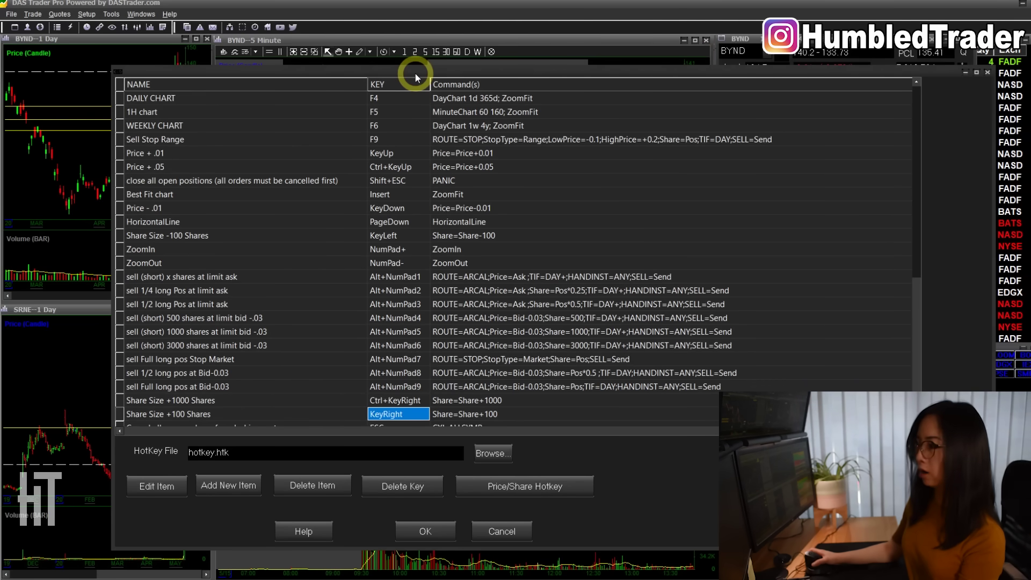
pyautogui.click(669, 48)
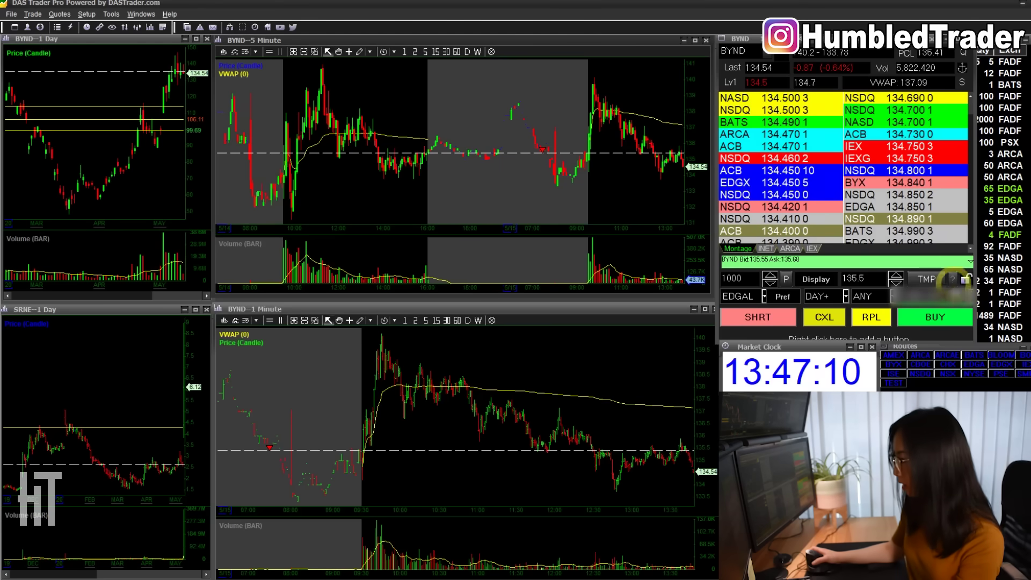
# Step: Choose EDGXL as the route in the BYND montage and set the share size to 600
pyautogui.click(915, 336)
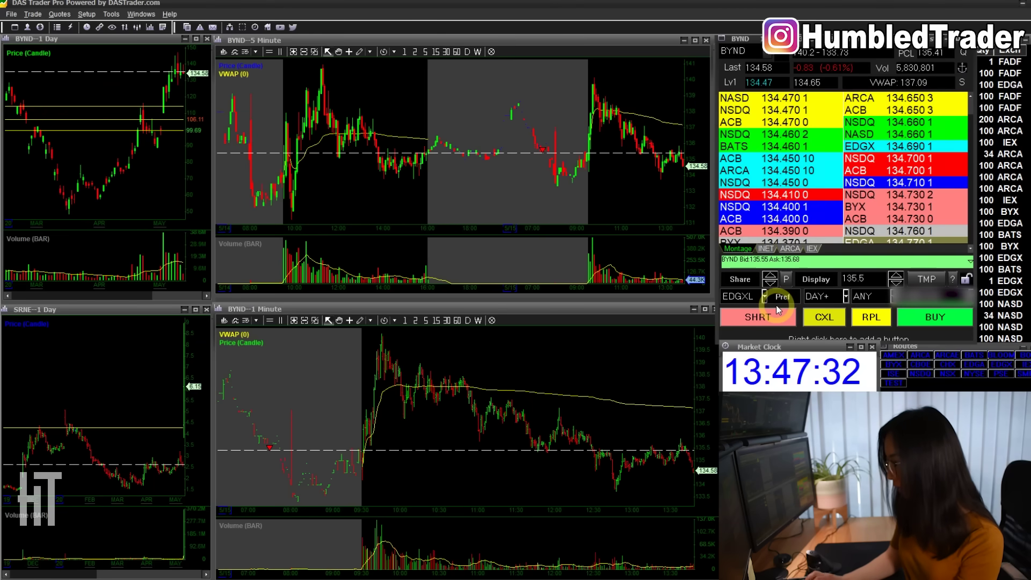
pyautogui.write('700')
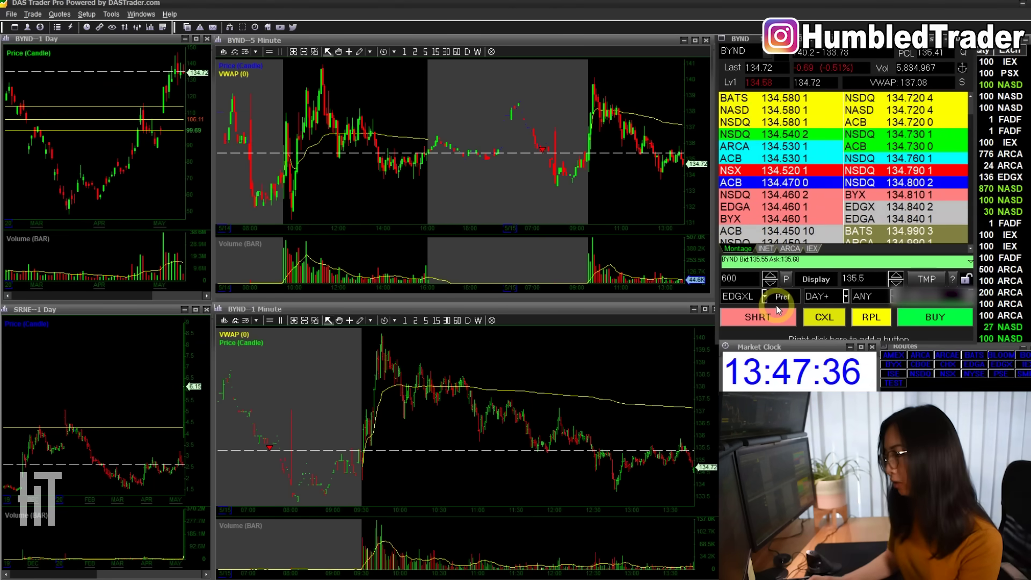
pyautogui.press('BackSpace')
pyautogui.write('6')
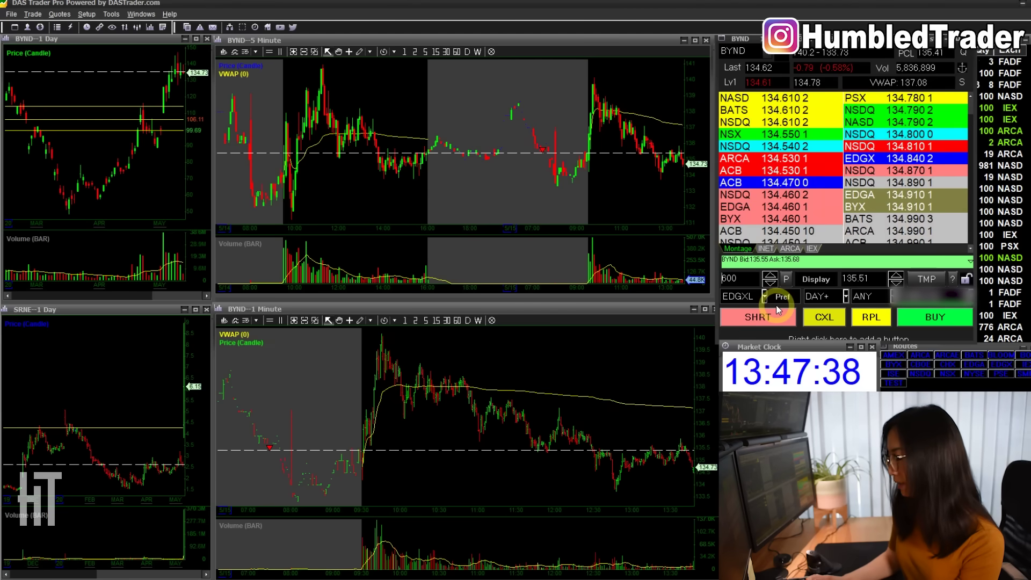
# Step: Adjust the BYND order price in small increments to 135.58 and raise the share size to 5400
pyautogui.click(873, 279)
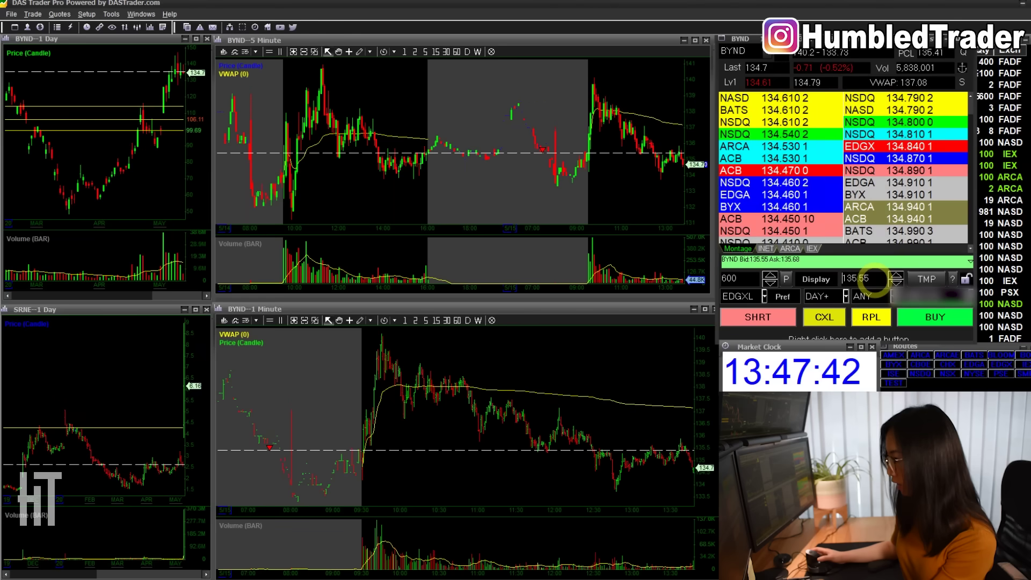
pyautogui.scroll(-1, 872, 279)
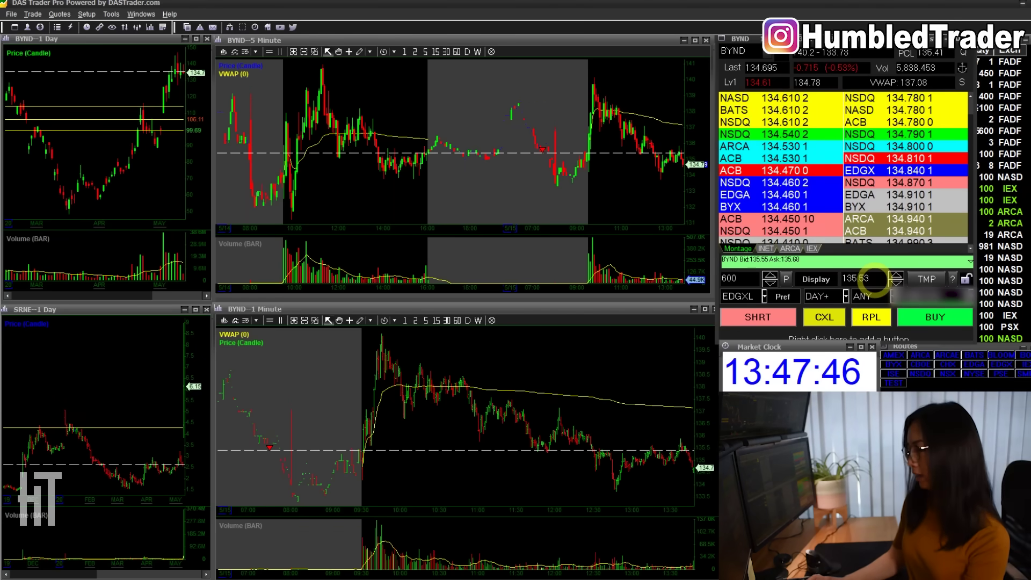
pyautogui.press('Up')
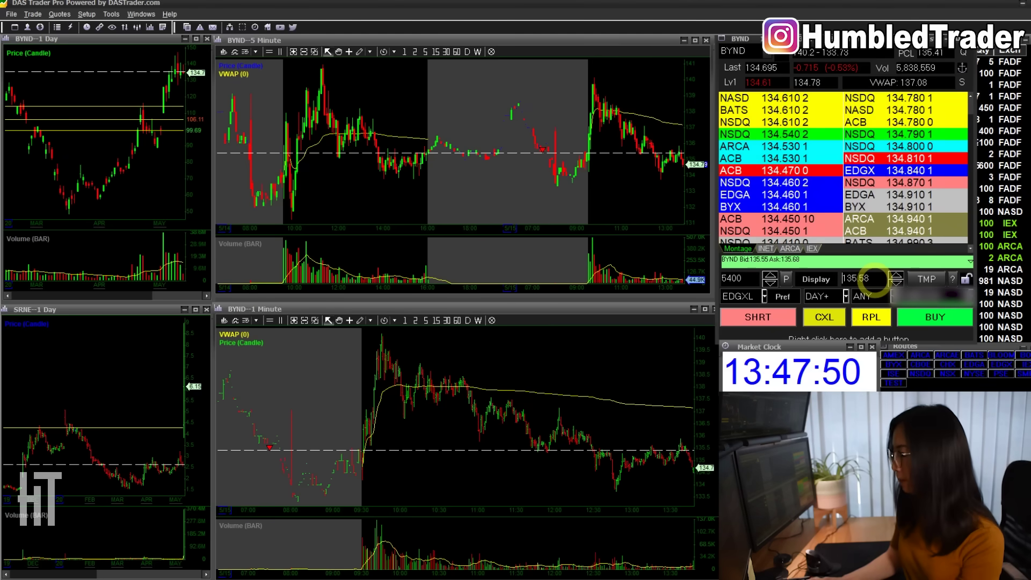
pyautogui.scroll(2, 874, 280)
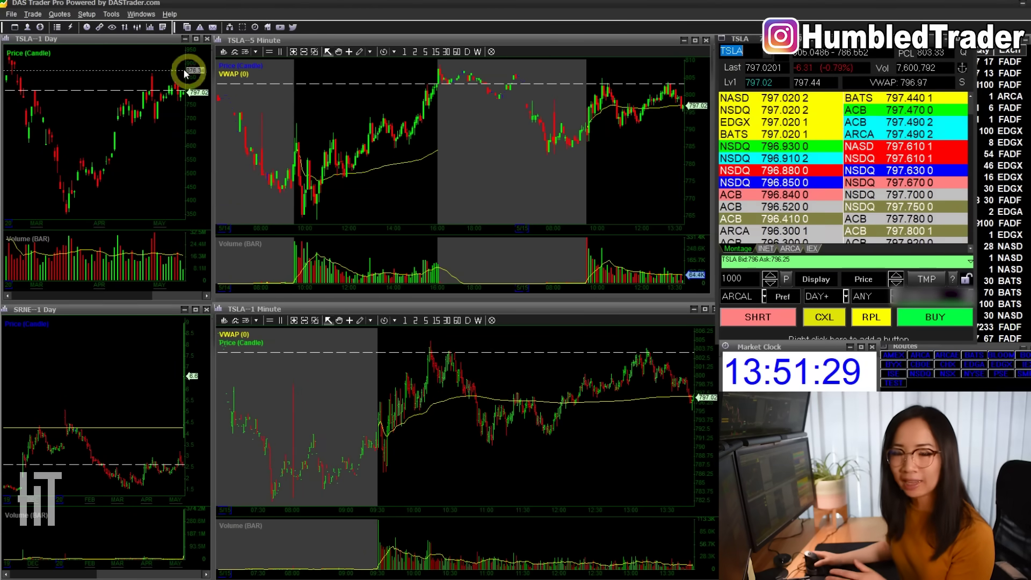
# Step: Open the data stream mode settings and switch the quote mode to Replay, accepting the change
pyautogui.click(11, 14)
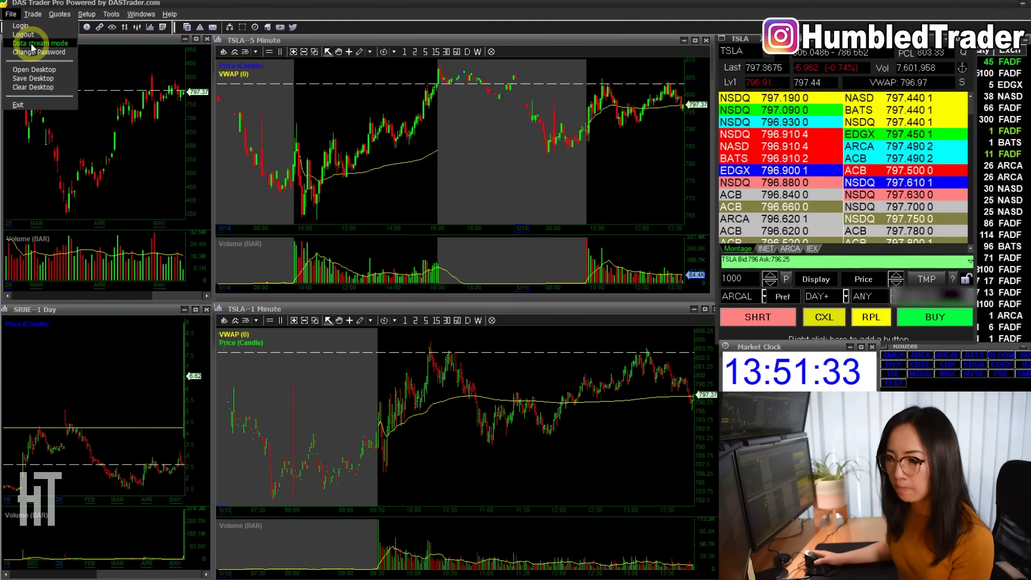
pyautogui.click(33, 44)
pyautogui.moveTo(185, 44); pyautogui.dragTo(379, 139)
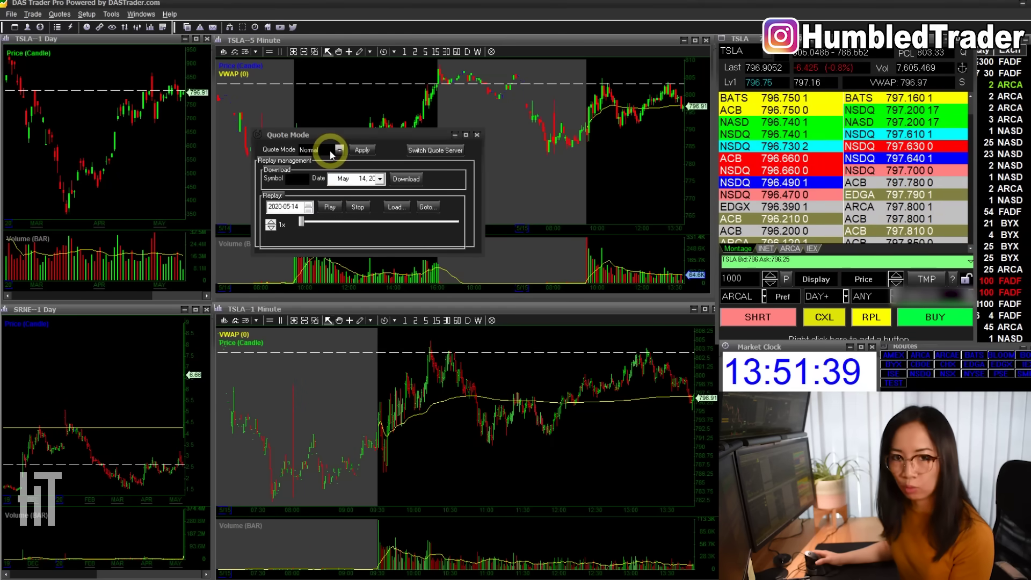
pyautogui.click(339, 152)
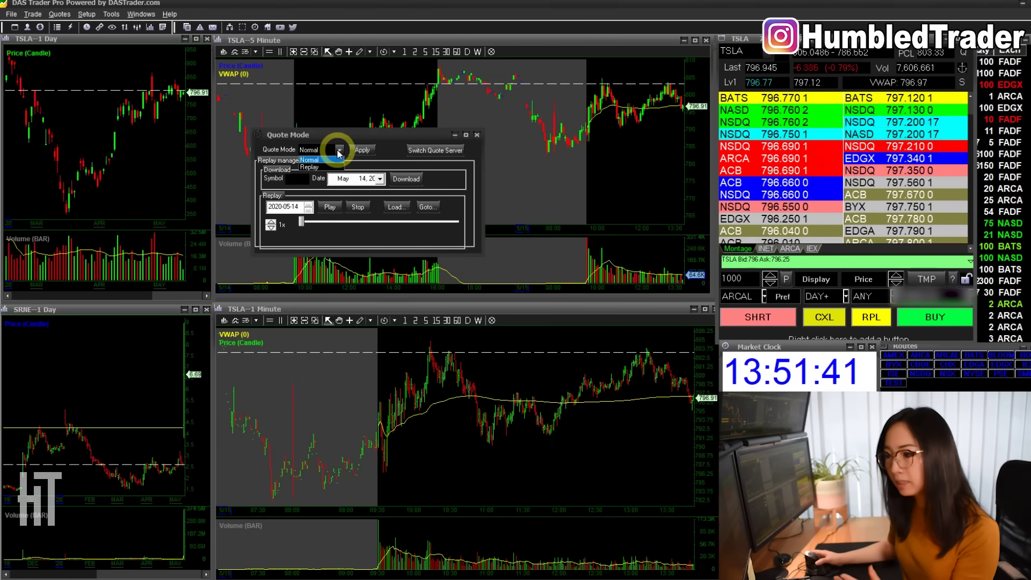
pyautogui.click(359, 151)
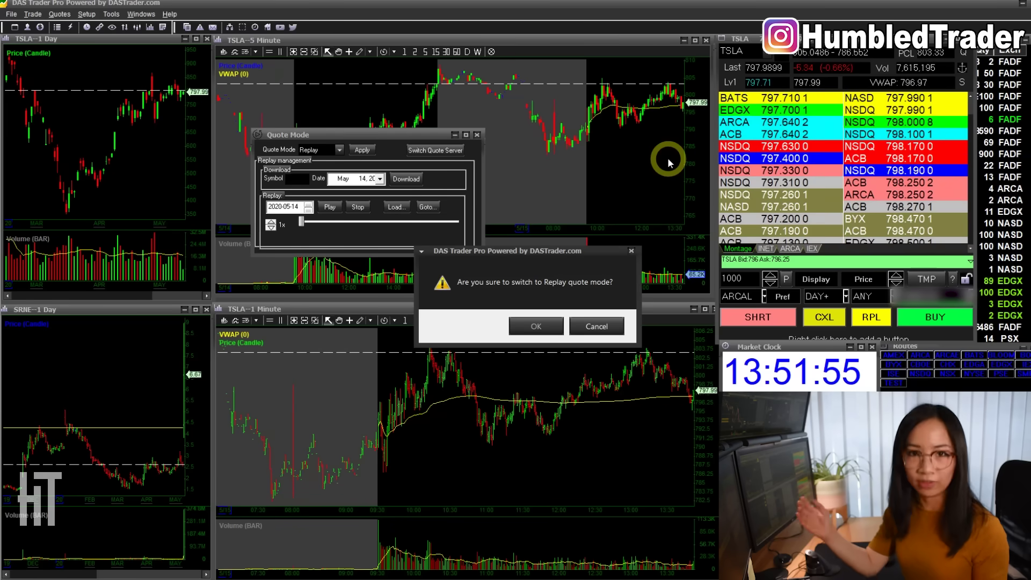
pyautogui.click(529, 325)
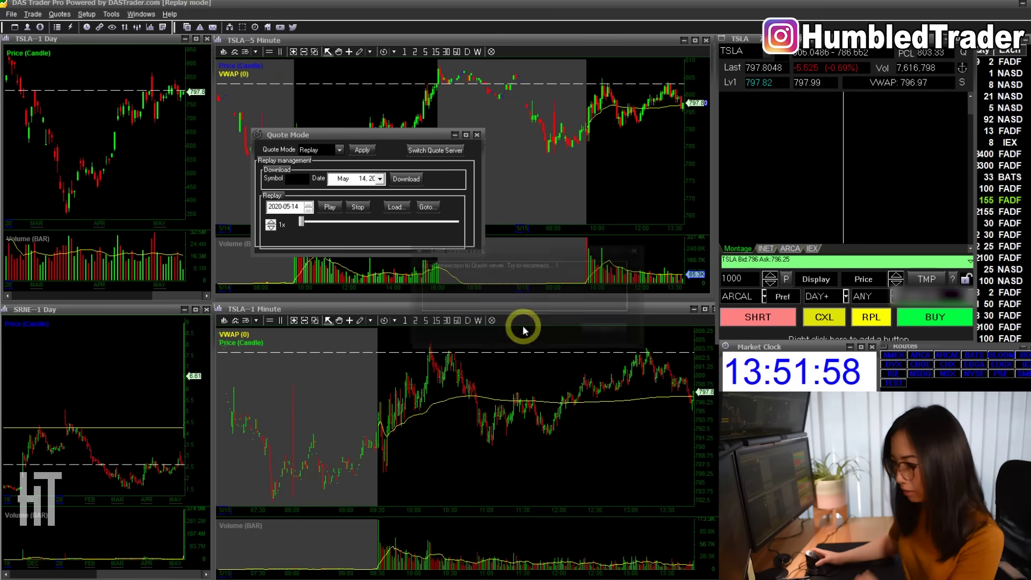
# Step: Download the replay data for symbol CODX dated May 14, 2020
pyautogui.click(298, 179)
pyautogui.write('BYND')
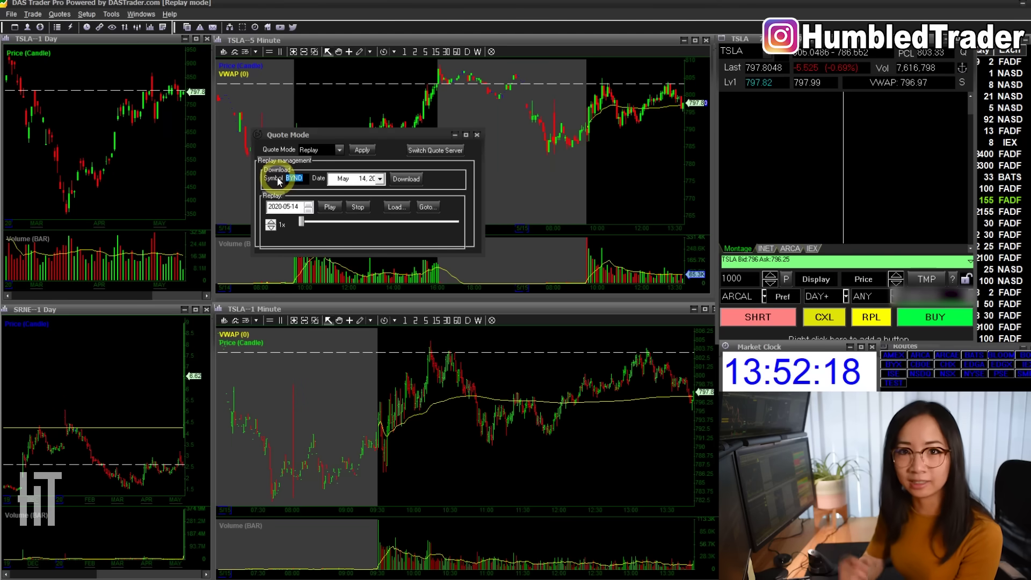
pyautogui.write('CODX')
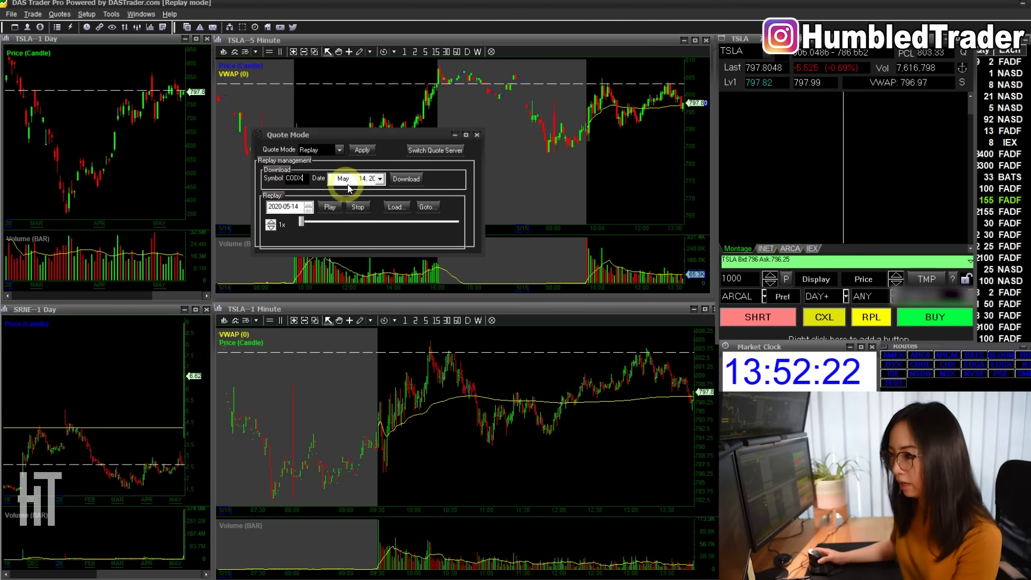
pyautogui.click(380, 179)
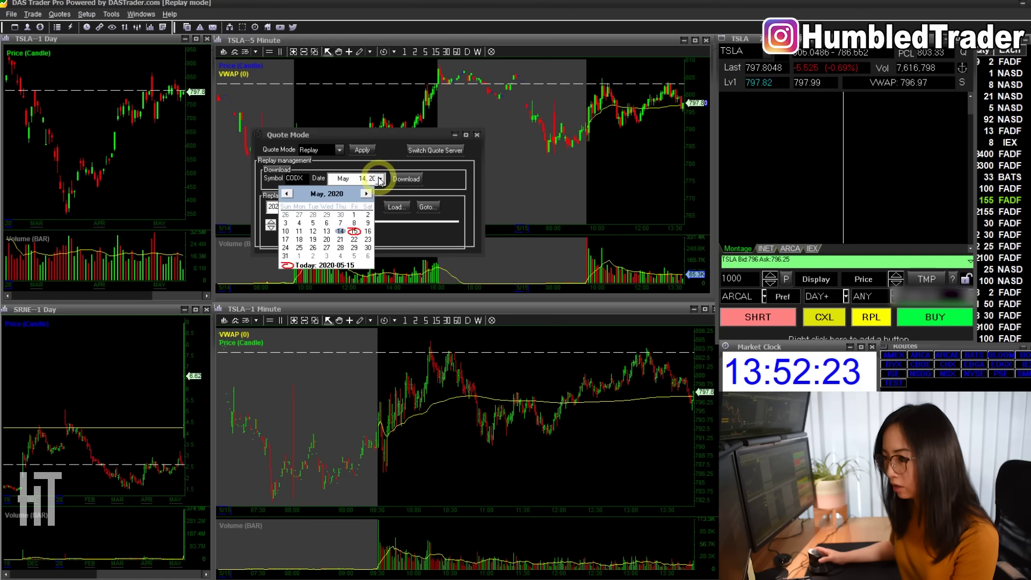
pyautogui.click(341, 232)
pyautogui.click(380, 178)
pyautogui.click(340, 231)
pyautogui.click(401, 178)
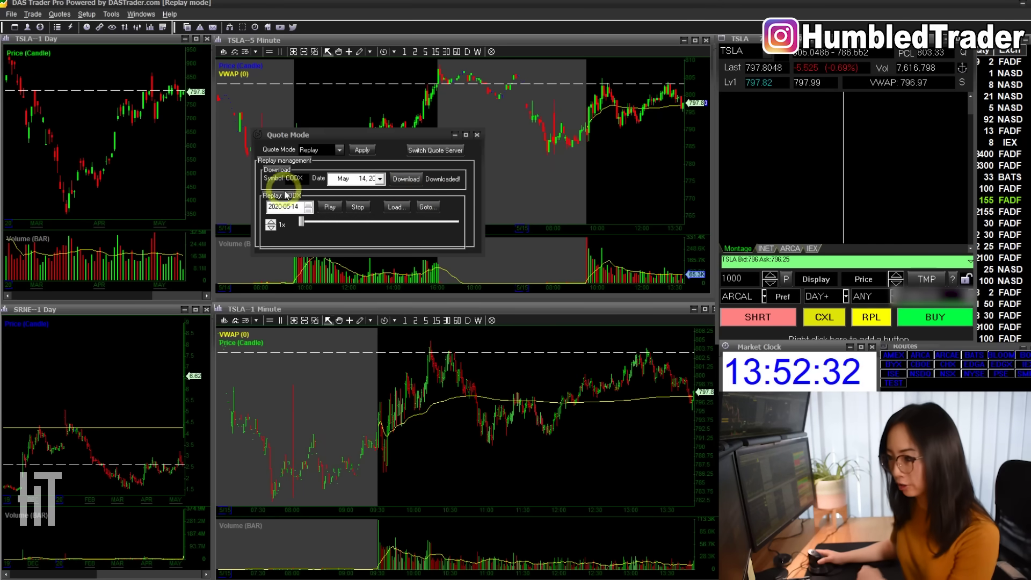
# Step: Move the Quote Mode window clear of the upper chart and load CODX in the montage and linked charts
pyautogui.moveTo(375, 139); pyautogui.dragTo(362, 317)
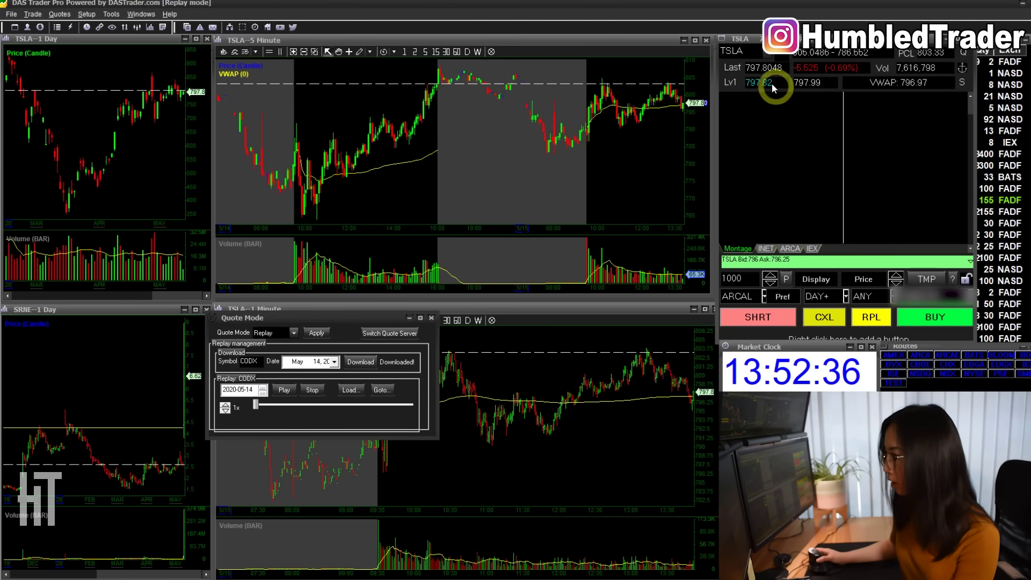
pyautogui.click(739, 53)
pyautogui.write('CODX')
pyautogui.press('Return')
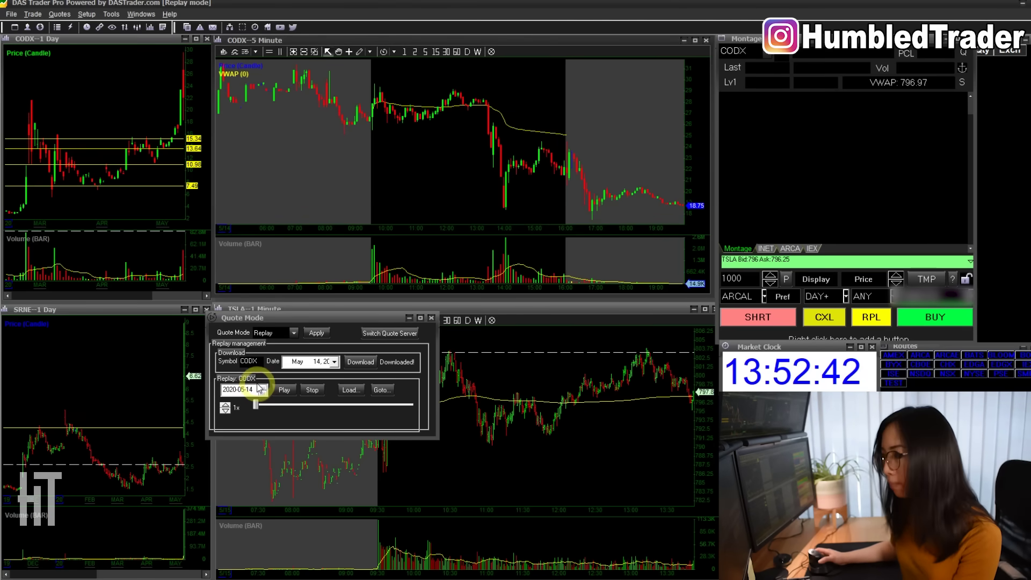
# Step: Load the downloaded CODX symbol data and start its replay for 2020-05-14
pyautogui.click(289, 388)
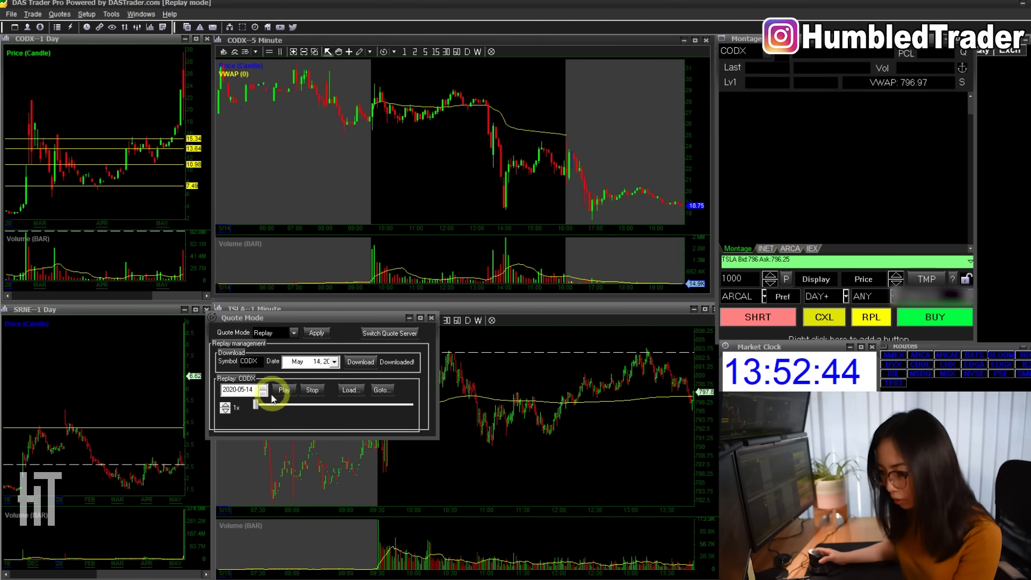
pyautogui.click(352, 391)
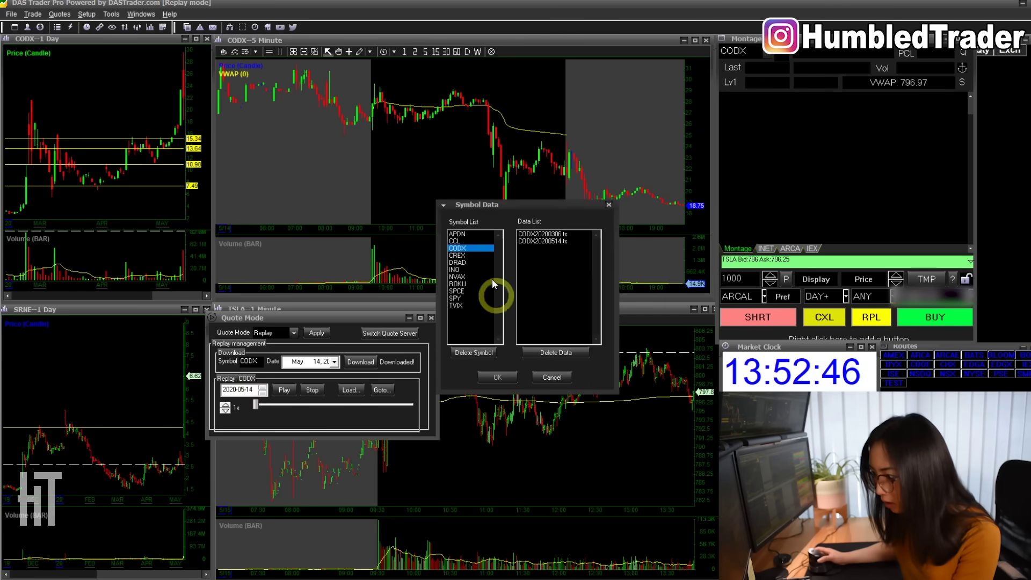
pyautogui.click(499, 377)
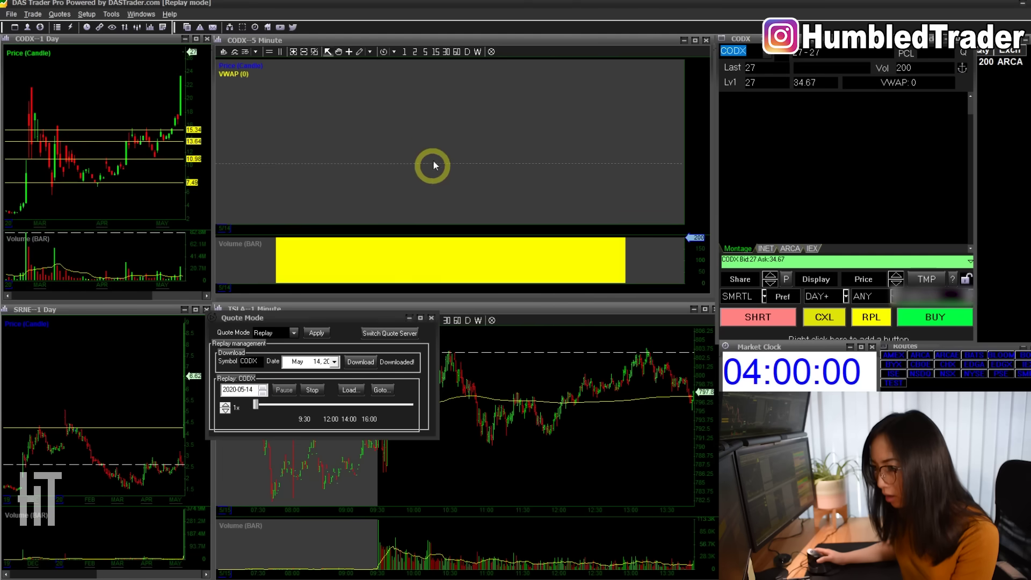
# Step: Advance the CODX replay to about 07:34 and set the intraday chart to a 3-minute interval
pyautogui.click(290, 406)
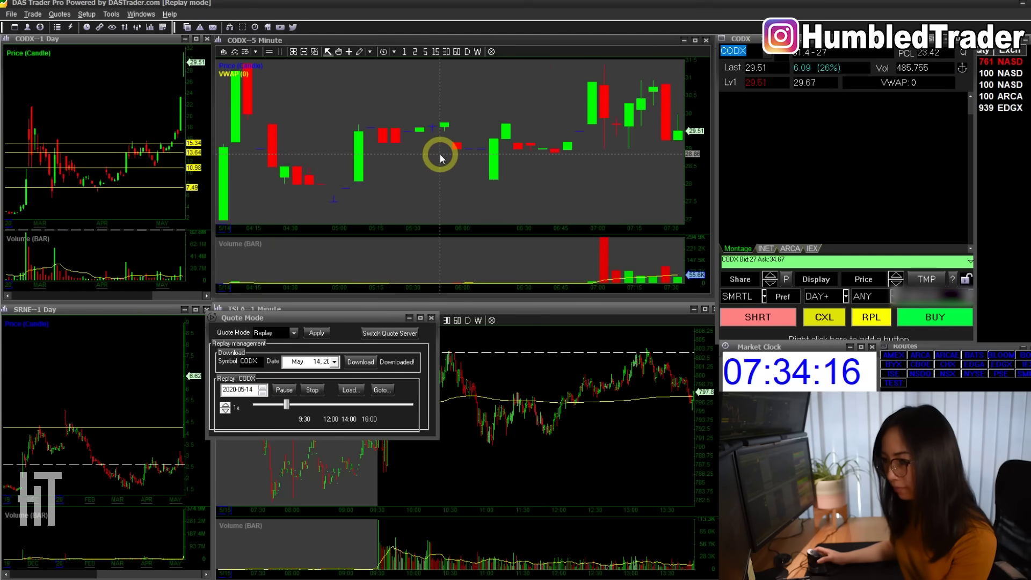
pyautogui.press('3')
pyautogui.press('Return')
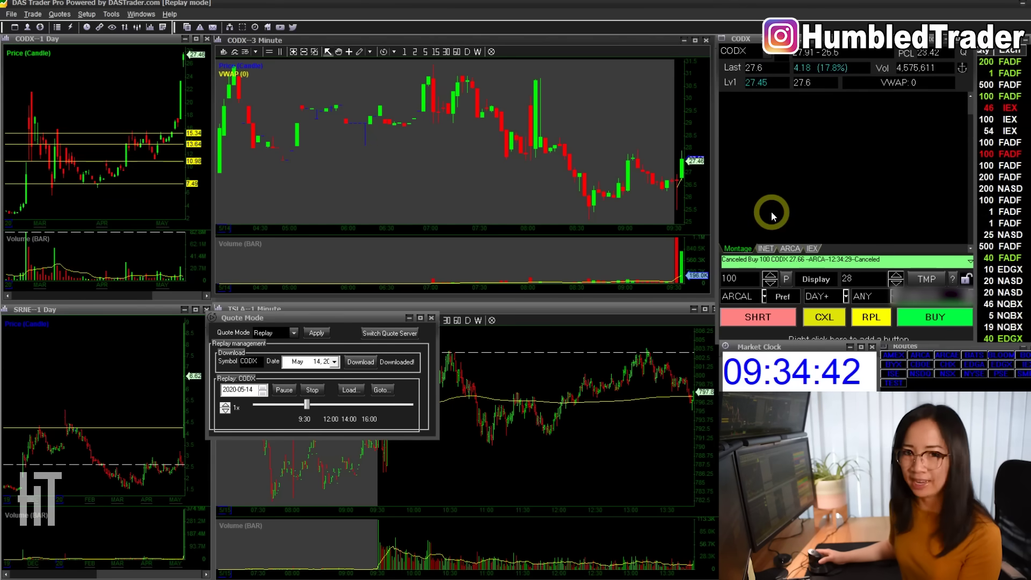
# Step: Set the CODX order price to 27.7 and send a buy order for 100 shares
pyautogui.doubleClick(852, 278)
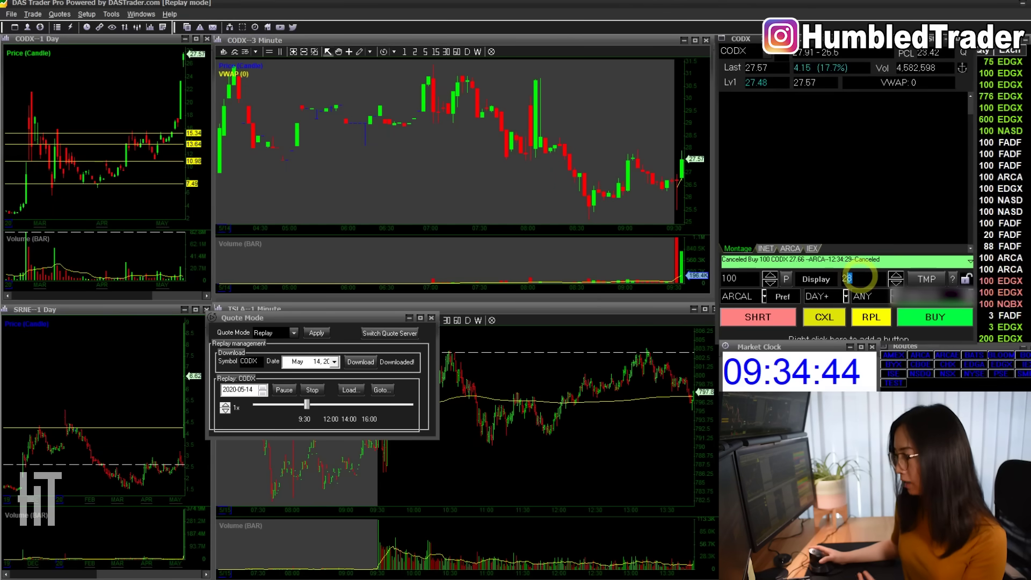
pyautogui.write('27.')
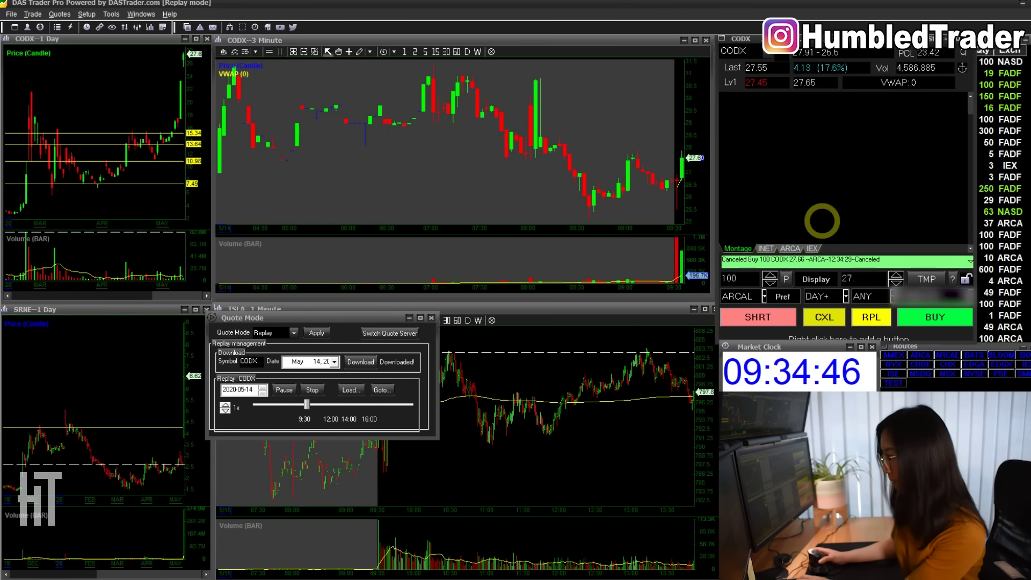
pyautogui.write('7')
pyautogui.click(914, 320)
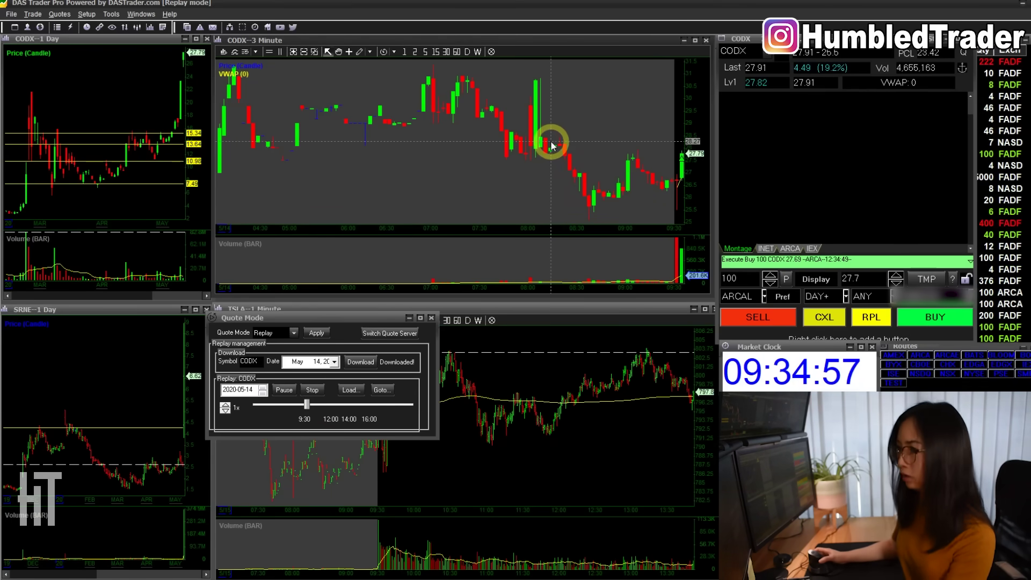
# Step: Show more history on the CODX 3-minute chart, set the order price to 29 and send a sell order for 100 shares
pyautogui.scroll(-5, 551, 145)
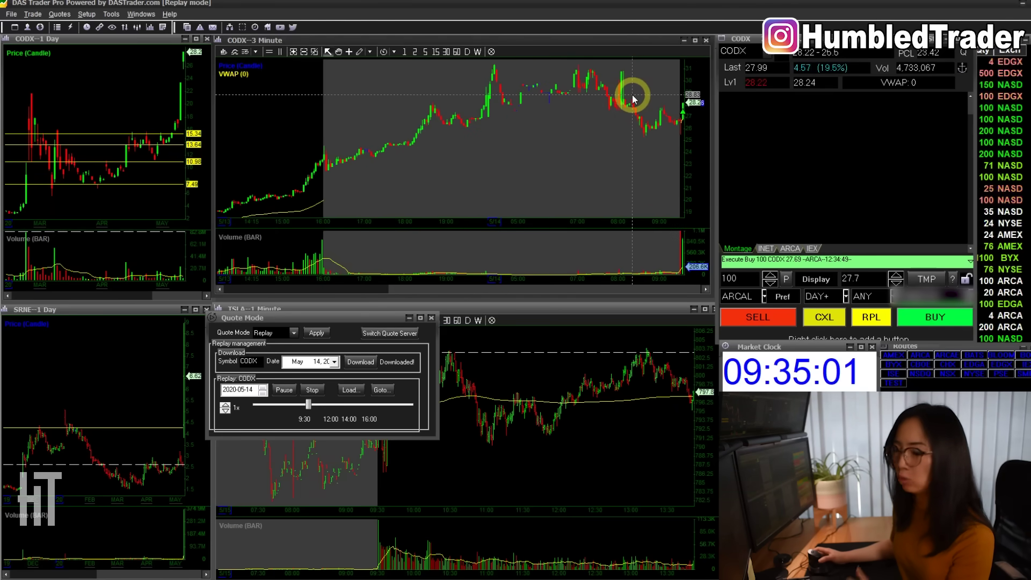
pyautogui.click(776, 278)
pyautogui.write('29')
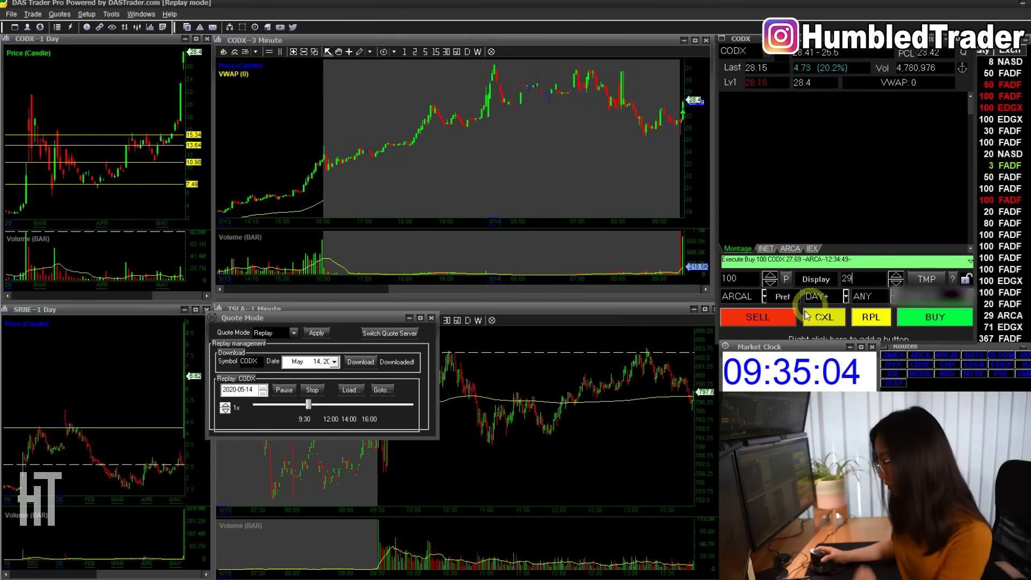
pyautogui.click(762, 317)
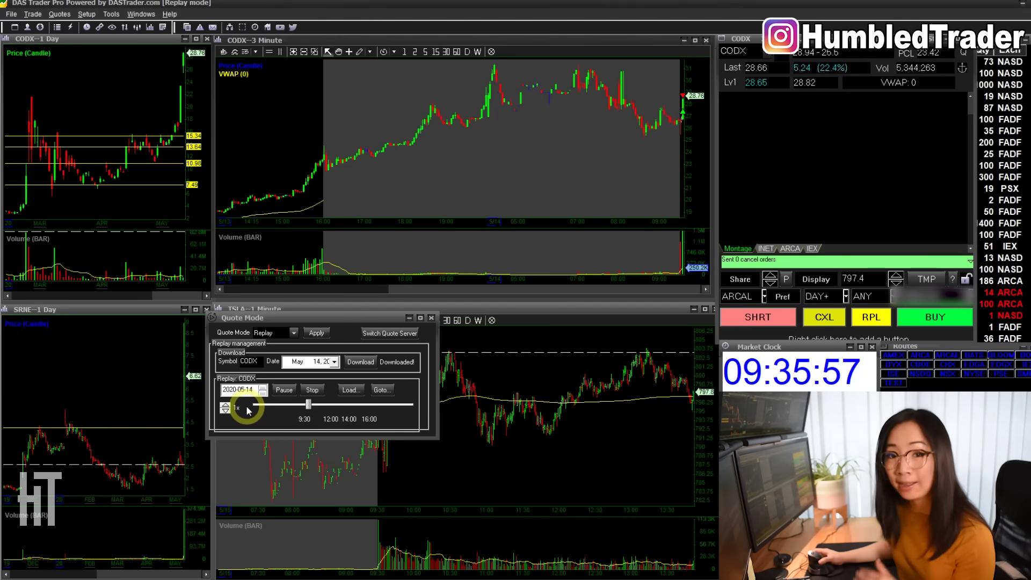
# Step: Raise the replay speed to 4x, change the CODX chart to 1 minute and advance the replay further
pyautogui.click(225, 407)
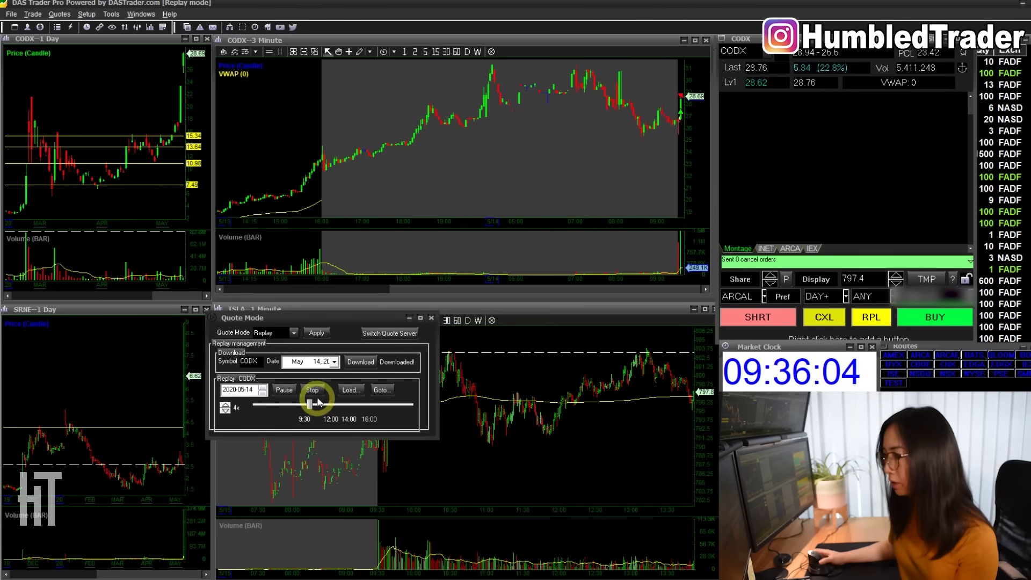
pyautogui.click(404, 51)
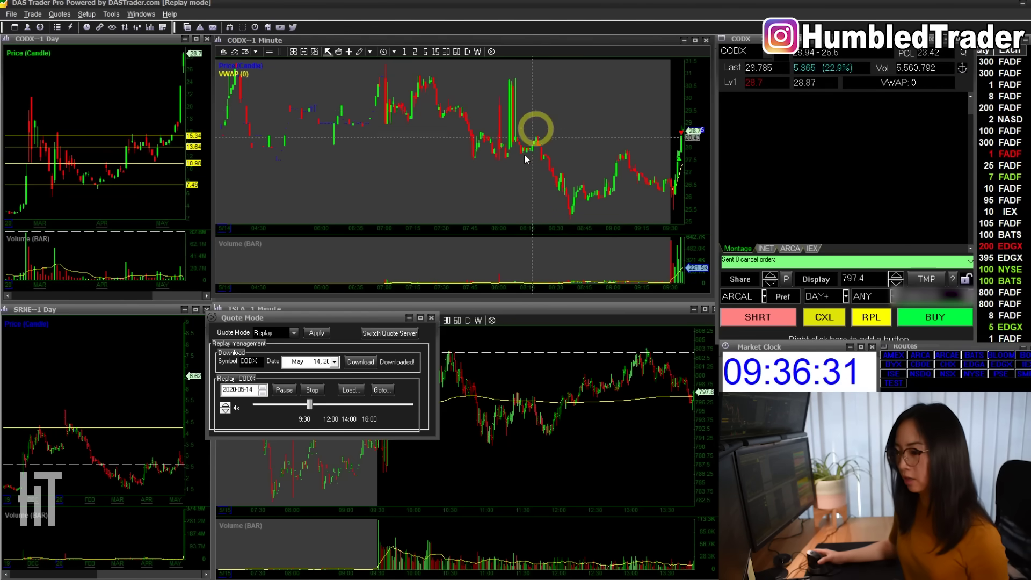
pyautogui.moveTo(309, 404); pyautogui.dragTo(324, 407)
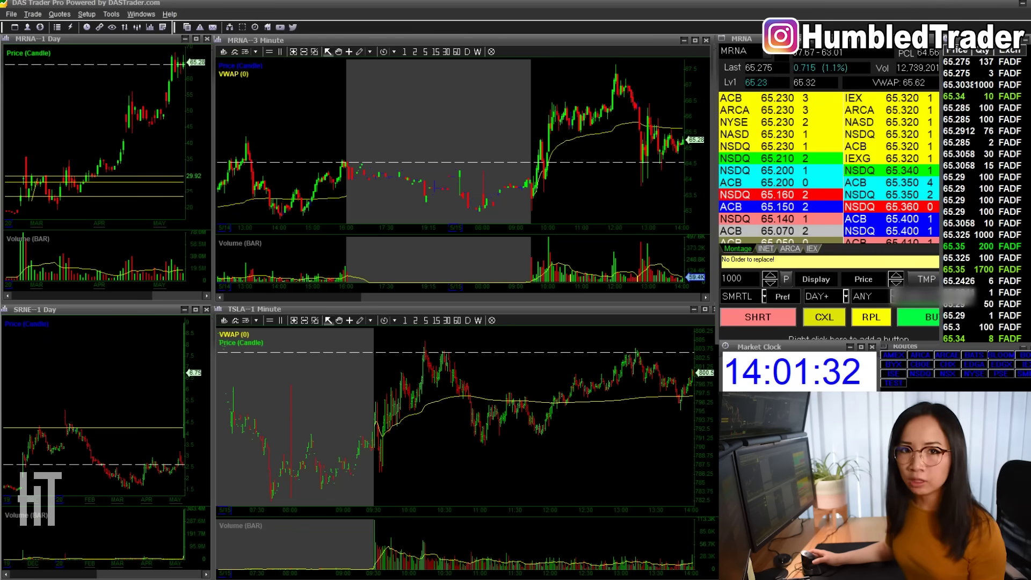
# Step: Switch to the DAS Trader subscription page in the browser and choose the Deluxe Package at $150.00 USD monthly
pyautogui.hotkey('alt', 'Tab')
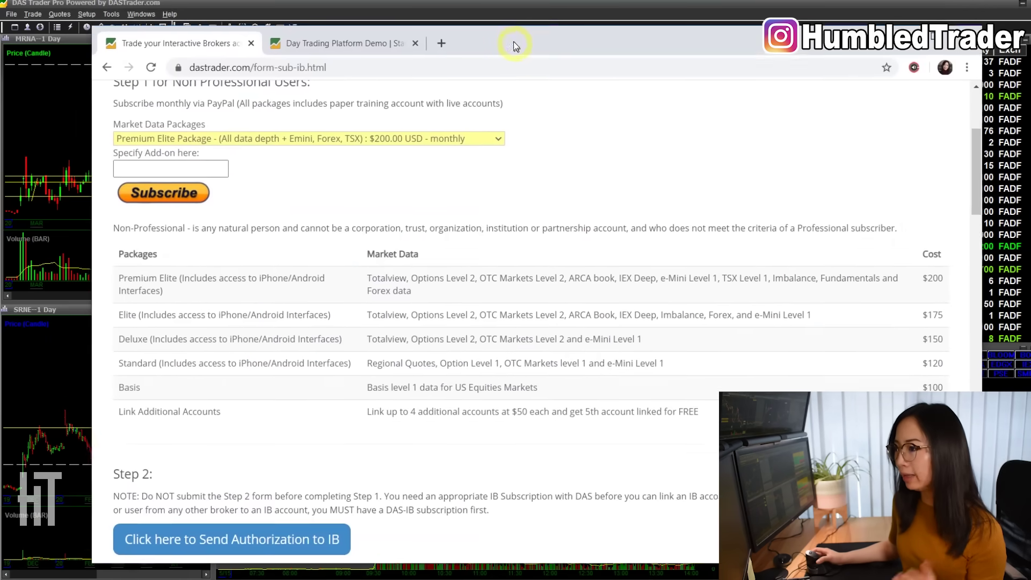
pyautogui.moveTo(515, 46); pyautogui.dragTo(510, 29)
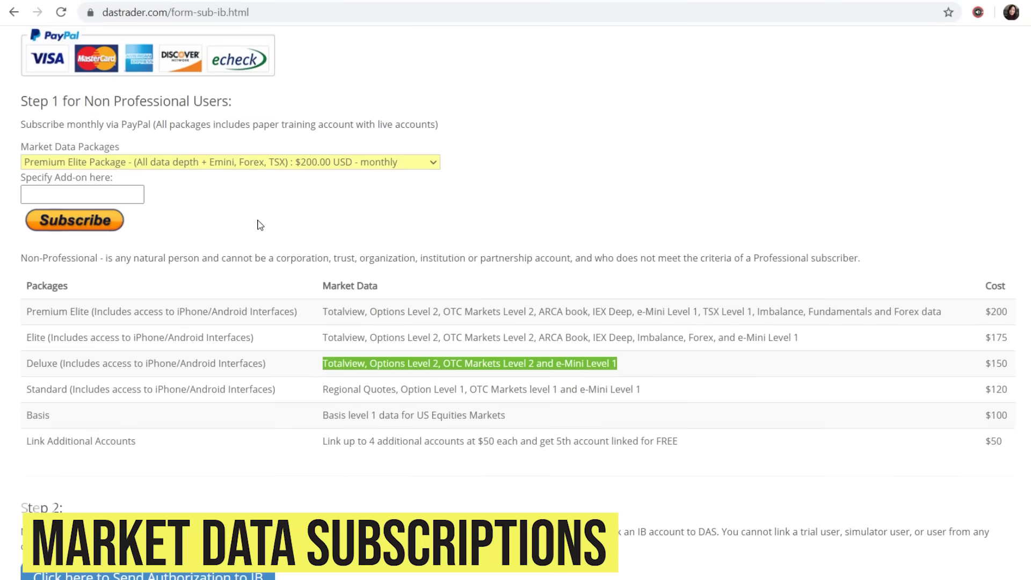
pyautogui.click(290, 164)
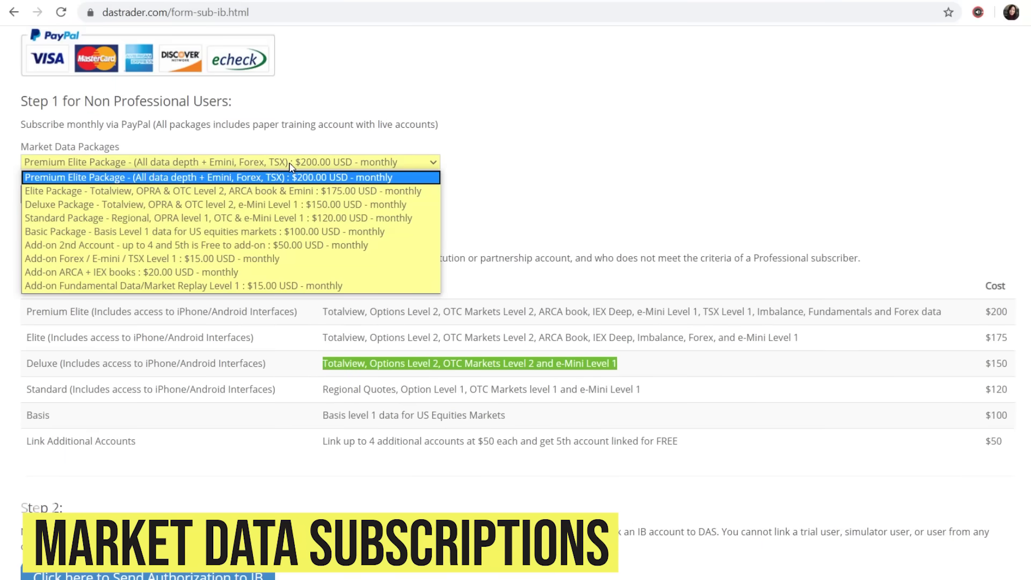
pyautogui.click(341, 205)
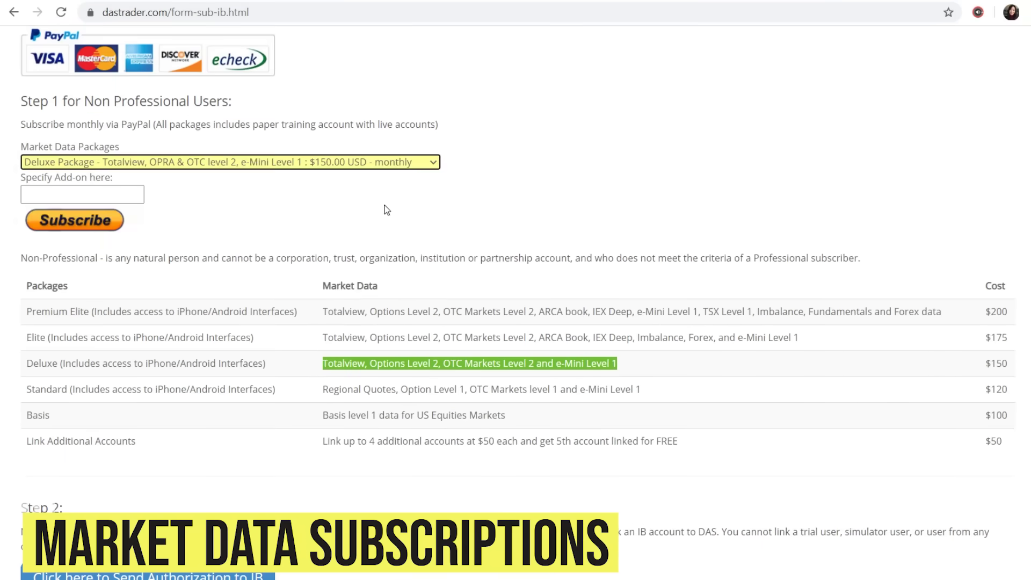